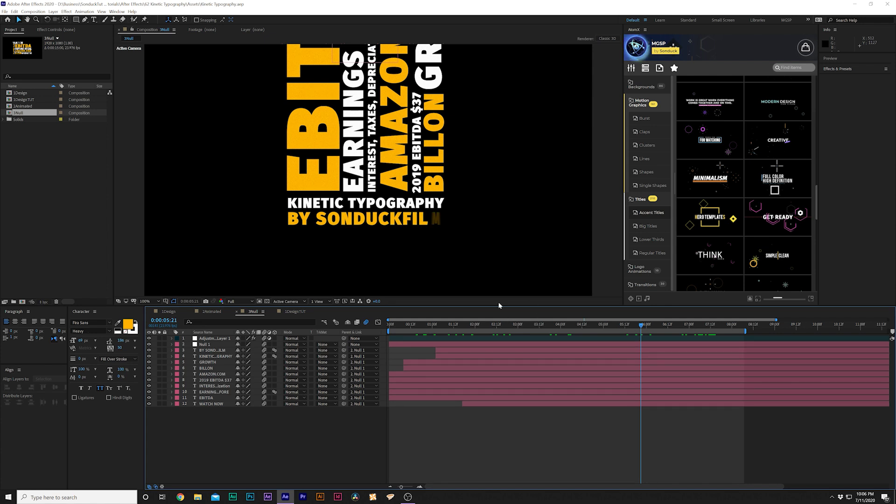
Open the 1DesignTUT composition and add the text EBITDA.
left_click(167, 312)
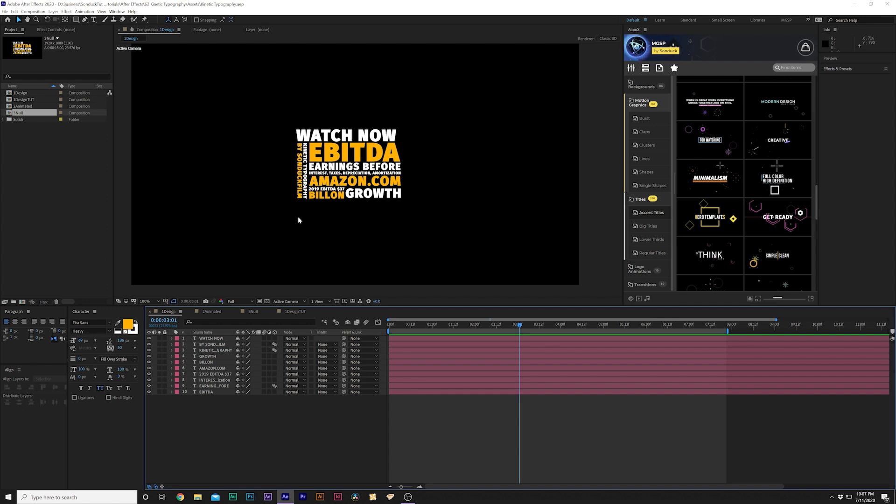
left_click(295, 312)
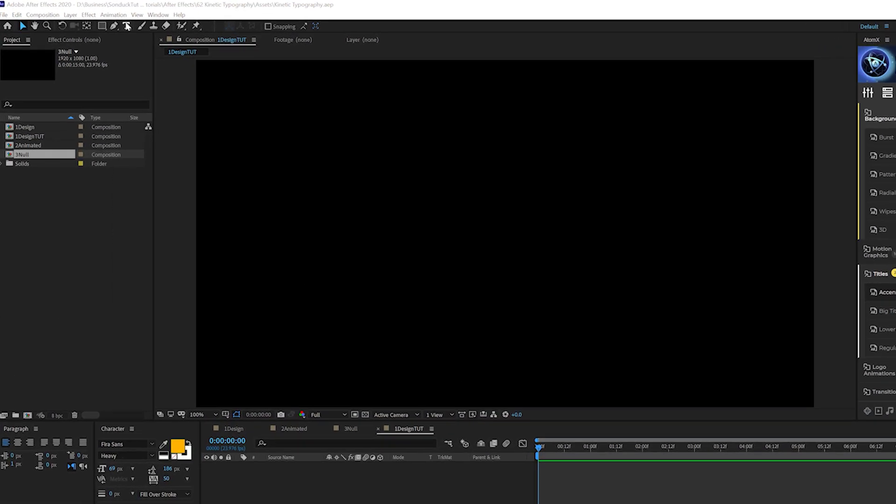
left_click(127, 26)
left_click(493, 186)
type("E")
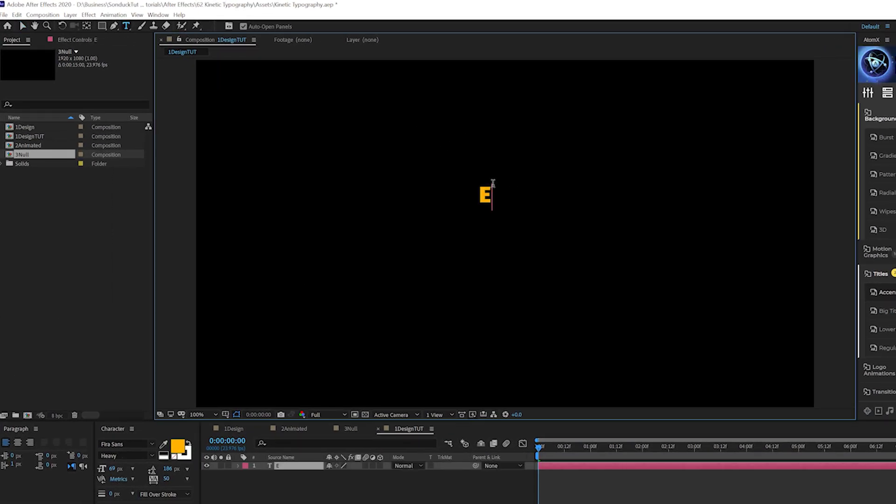
type("BITDA")
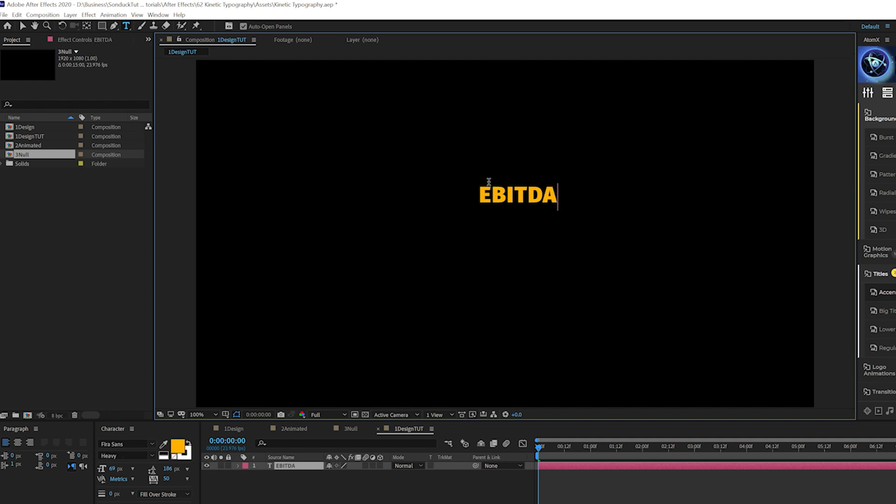
Review the finished layout in the 1Design composition and the font weights available for the EBITDA text.
left_click(234, 429)
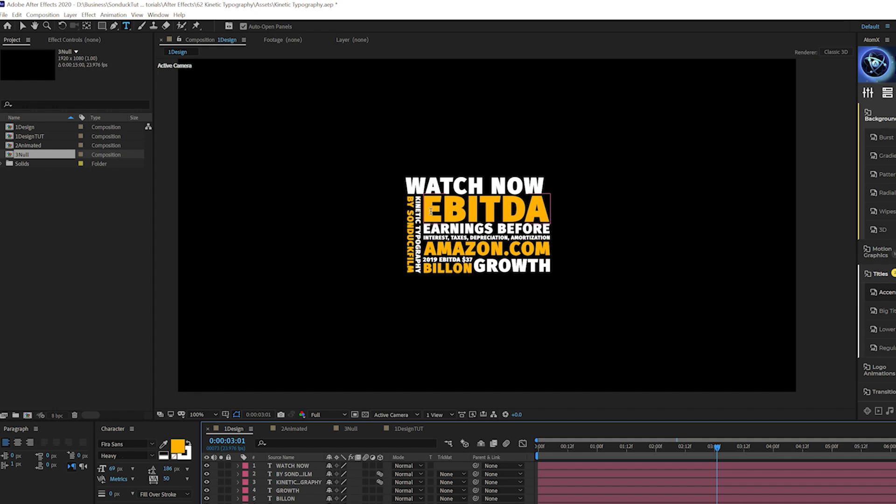
left_click(407, 429)
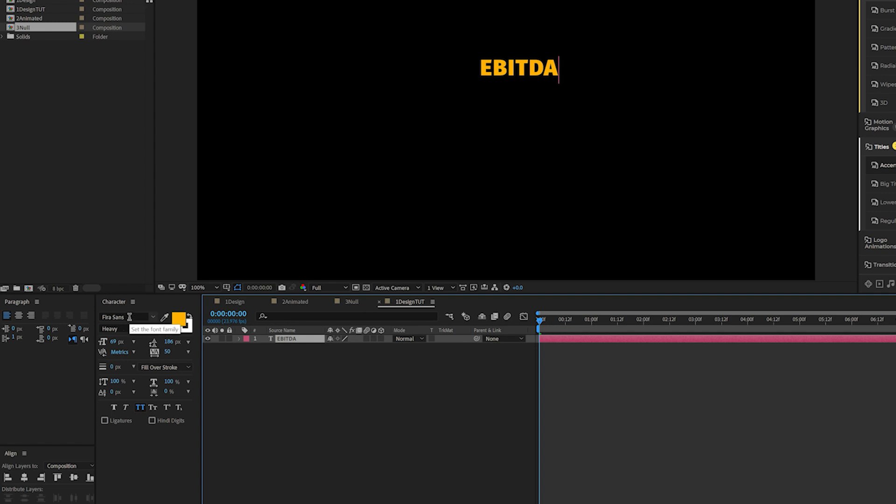
left_click(153, 329)
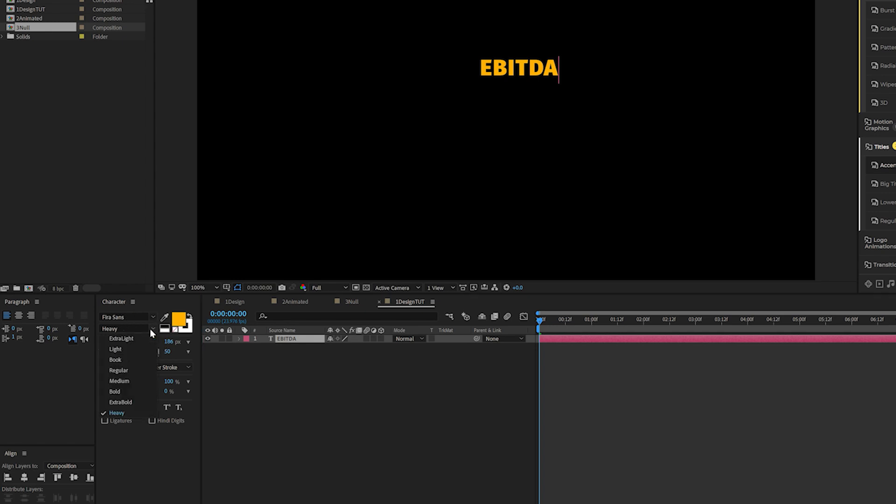
left_click(168, 461)
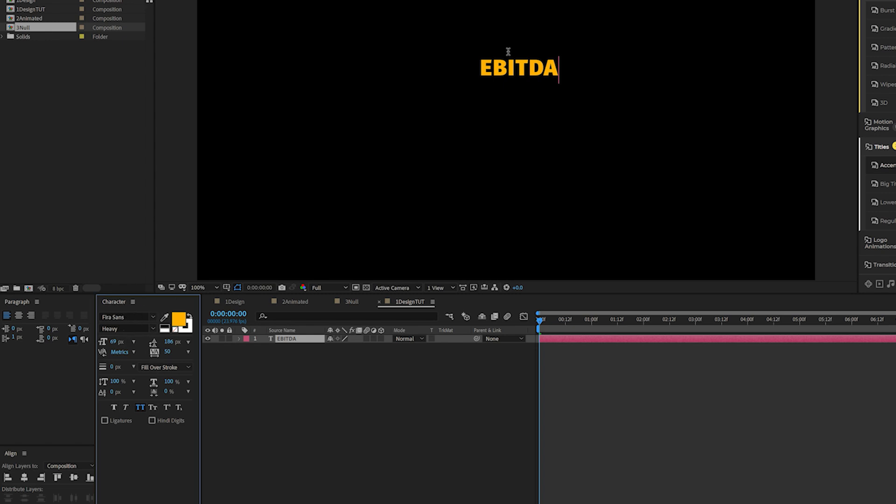
key("Escape")
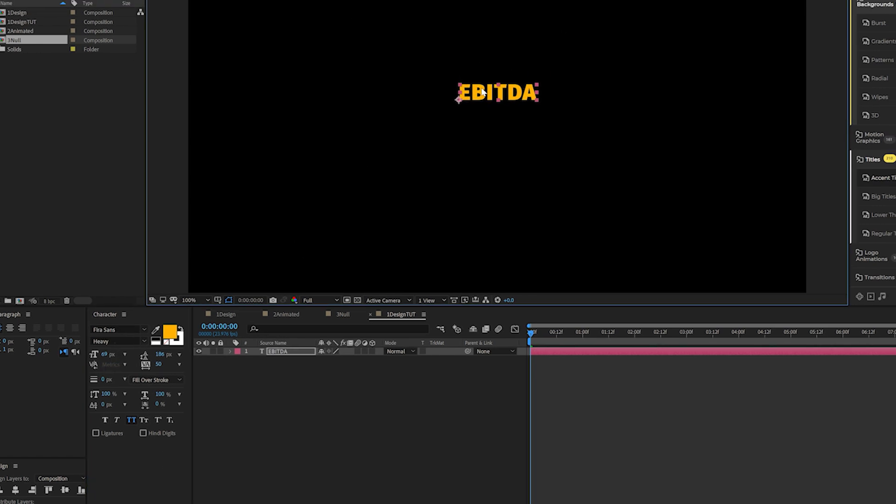
Center the EBITDA text in the composition and set its font size to 140 px.
left_click_drag(114, 341, 130, 341)
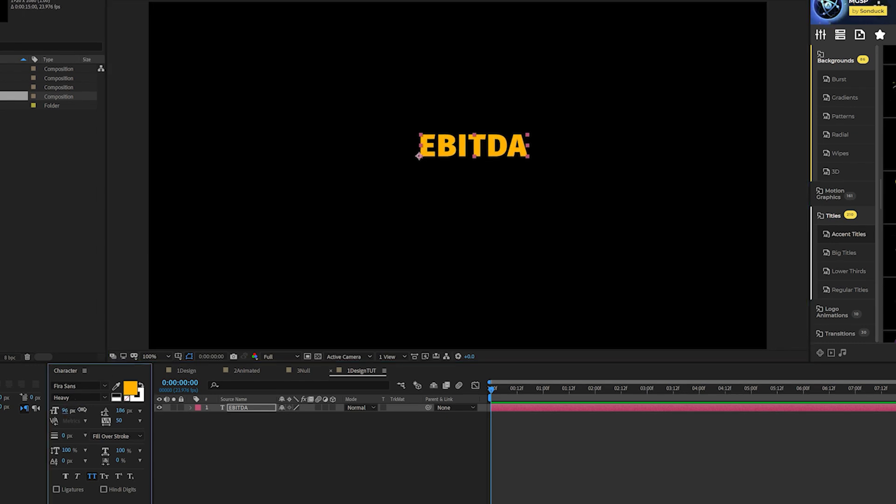
left_click_drag(66, 410, 69, 410)
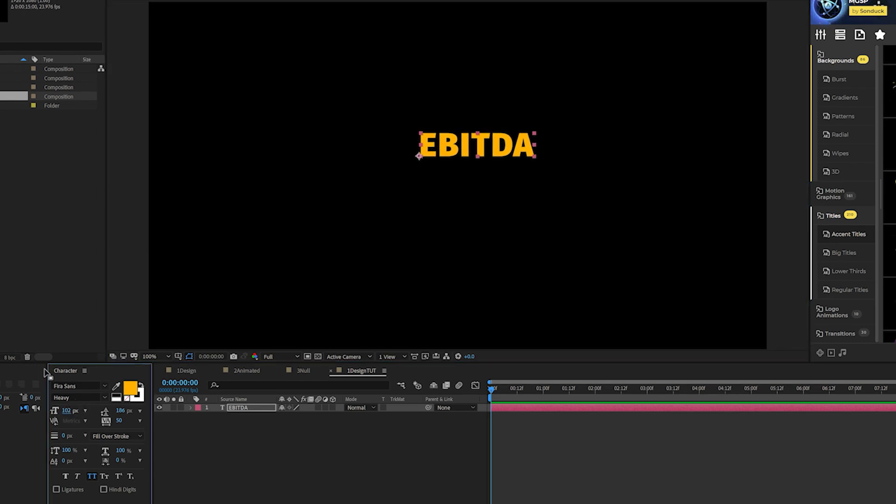
left_click(25, 478)
left_click(75, 478)
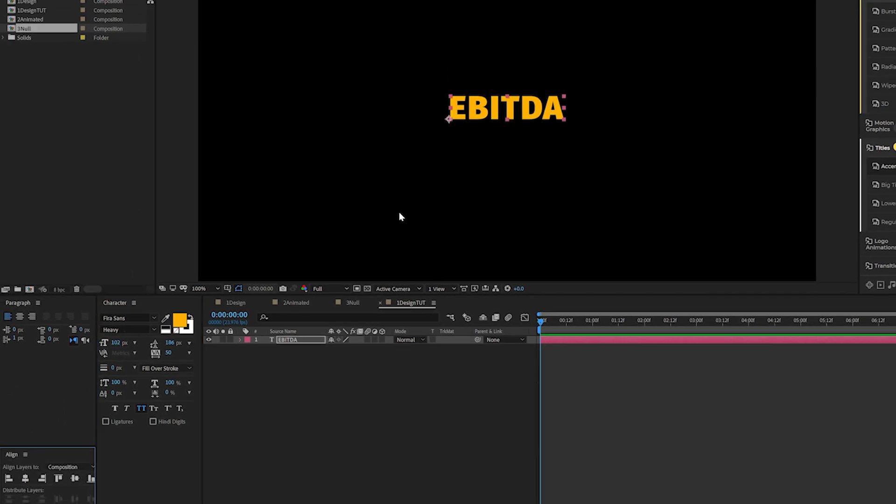
left_click(119, 344)
type("140")
key("Return")
key("F2")
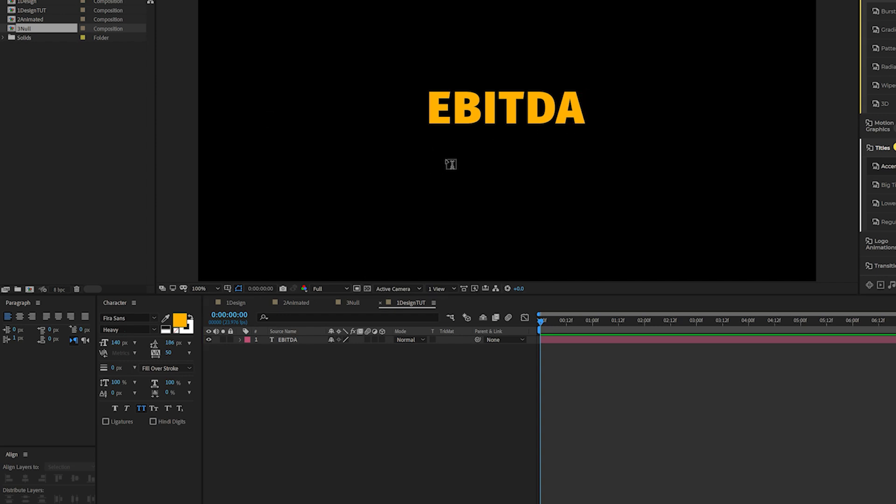
Add the text EARNINGS BEFORE below EBITDA in white at a font size of 56 px.
left_click(451, 161)
type("EARNINGS BEFORE")
left_click_drag(115, 343, 82, 337)
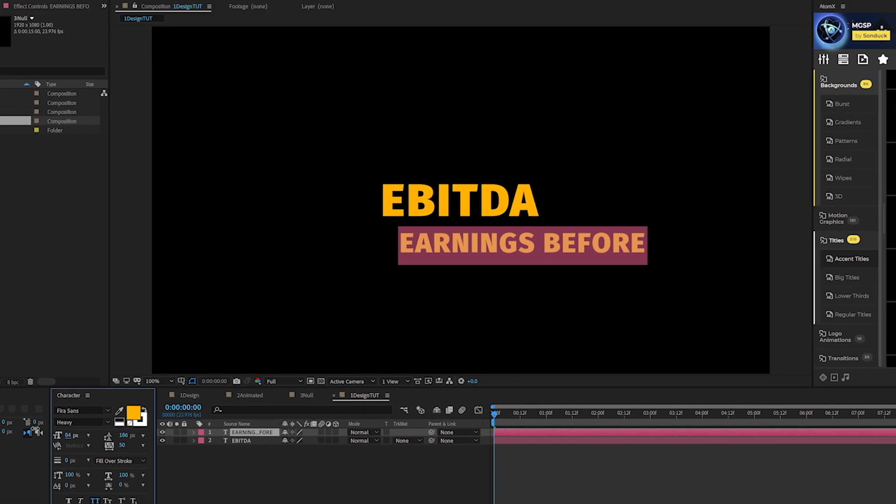
left_click_drag(35, 428, 21, 426)
left_click(132, 414)
left_click_drag(636, 343, 566, 236)
left_click(854, 275)
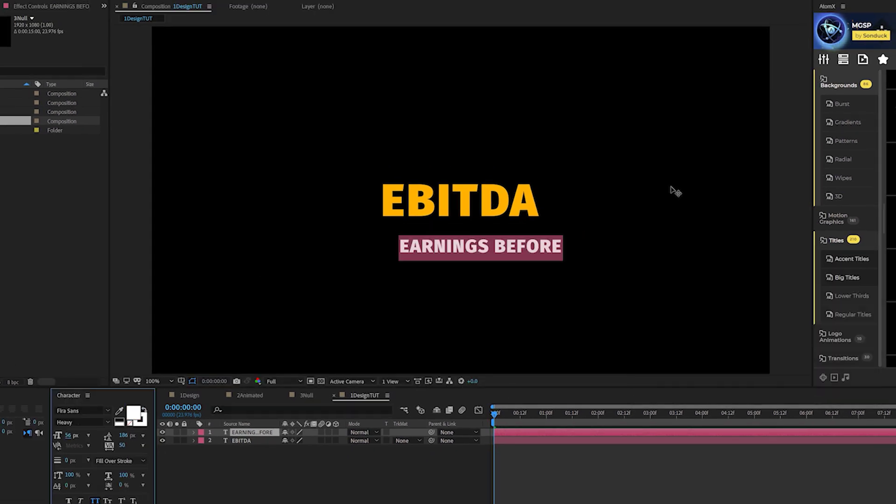
key("Escape")
Move EARNINGS BEFORE close beneath EBITDA and align the left edges of both text layers.
key("period")
left_click_drag(420, 277, 408, 257)
left_click_drag(205, 486, 261, 425)
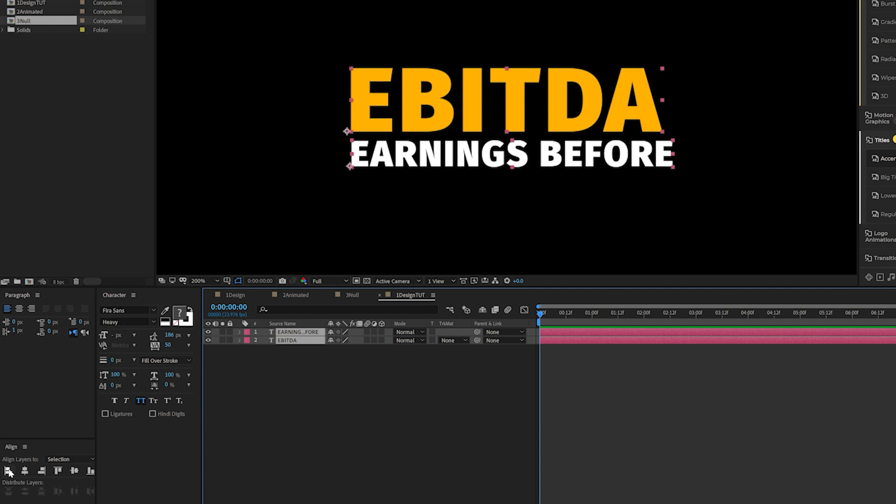
left_click(8, 471)
Match EARNINGS BEFORE to the width of EBITDA with a font size of 54 px and tighten the gap between them.
left_click(369, 154)
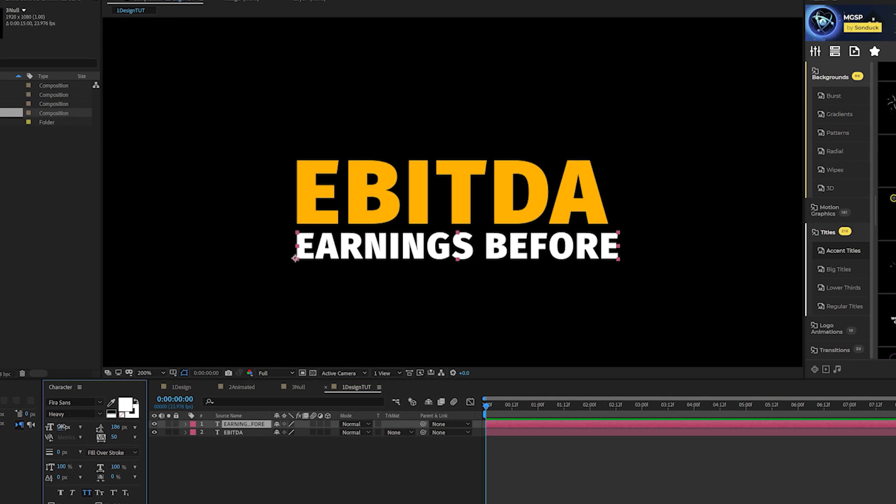
left_click_drag(83, 395, 76, 393)
left_click_drag(57, 426, 55, 427)
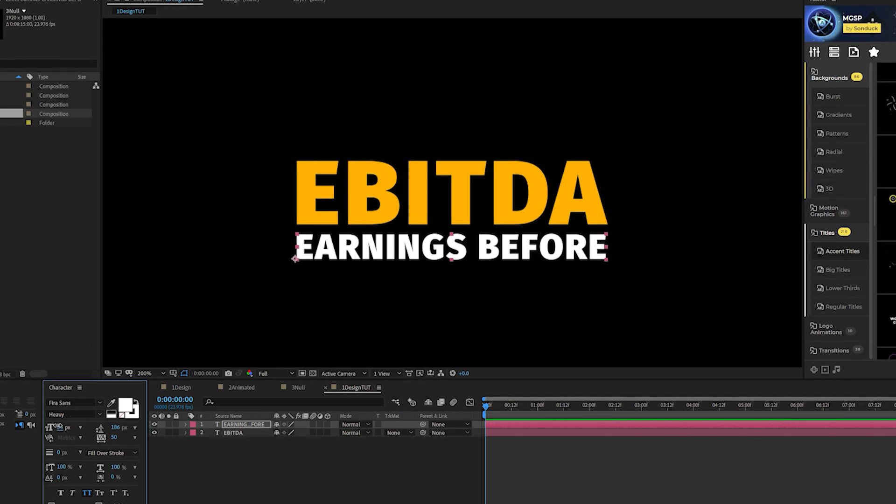
left_click_drag(481, 254, 480, 250)
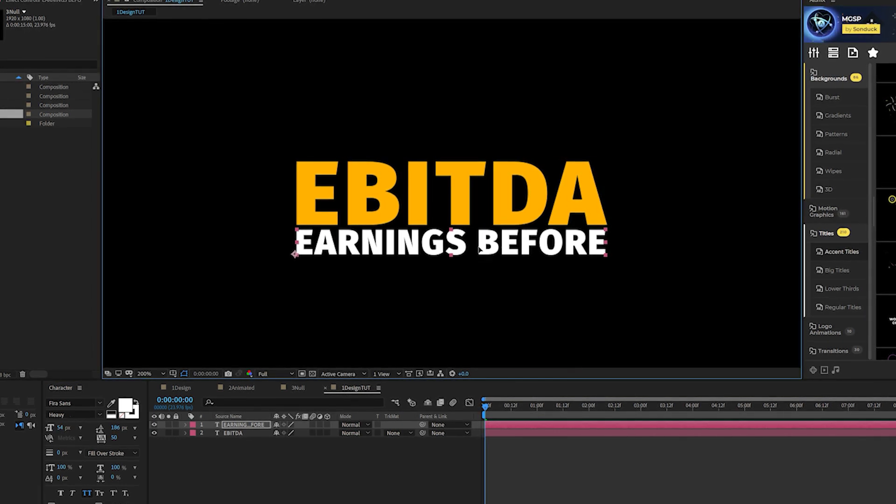
left_click(566, 248)
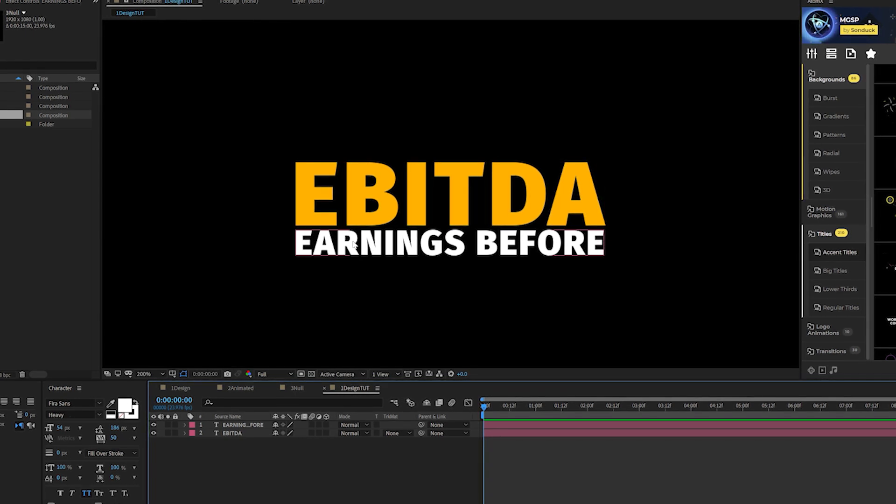
left_click(409, 250)
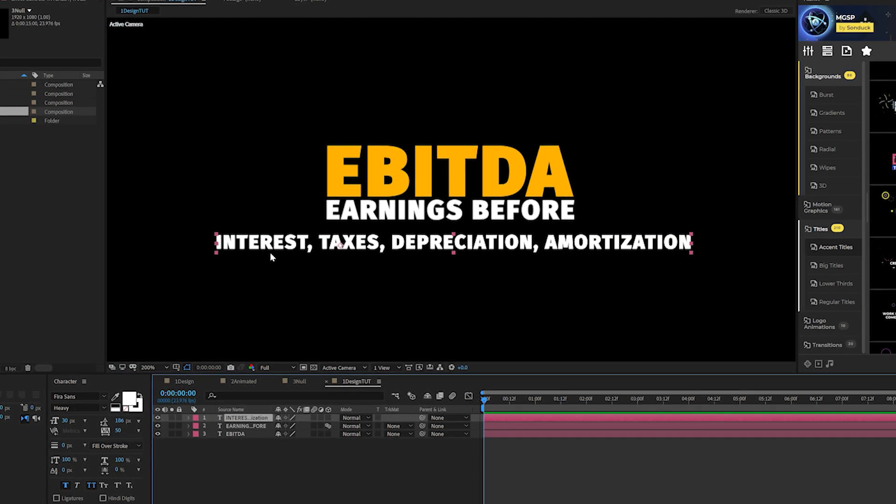
Reduce the INTEREST, TAXES, DEPRECIATION, AMORTIZATION line to 15 px and place it under EARNINGS BEFORE.
left_click_drag(73, 423, 60, 419)
left_click_drag(289, 246, 397, 234)
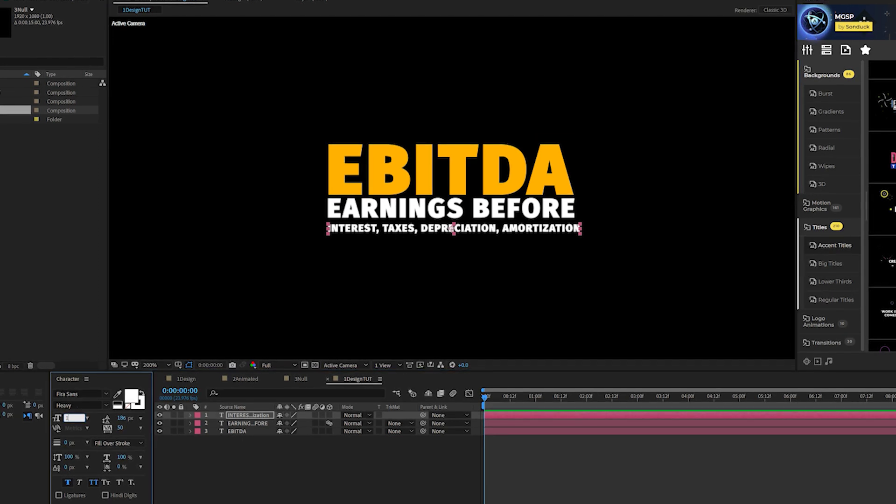
left_click_drag(245, 497, 210, 416)
left_click(150, 498)
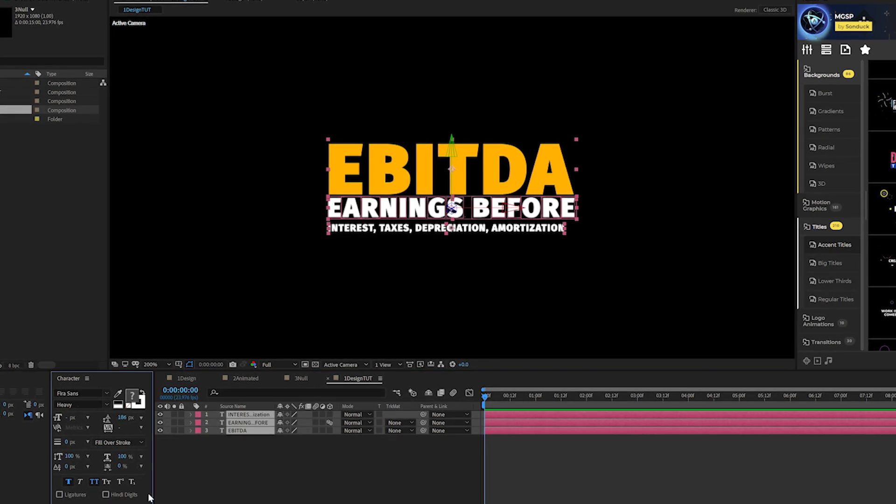
Set the INTEREST, TAXES, DEPRECIATION, AMORTIZATION line to 15.6 px and nudge it up toward EARNINGS BEFORE.
left_click(241, 414)
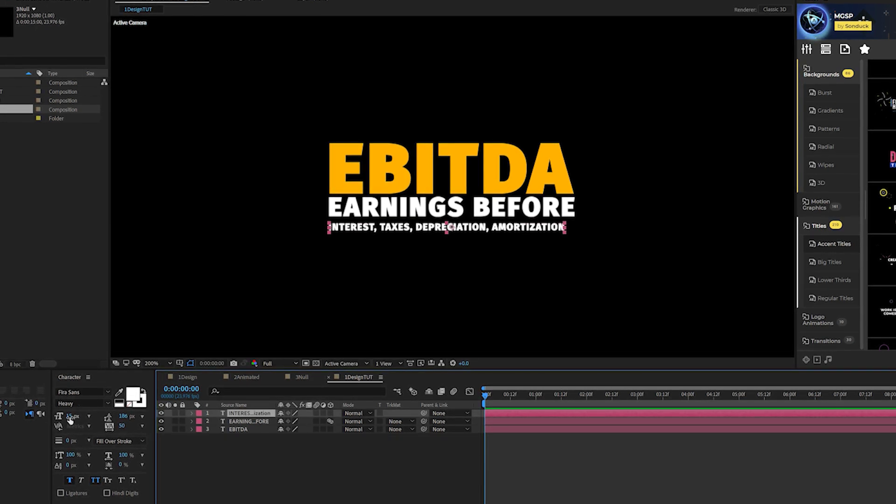
left_click_drag(68, 420, 72, 416)
left_click(257, 413)
key("Up")
key("Up")
key("Up")
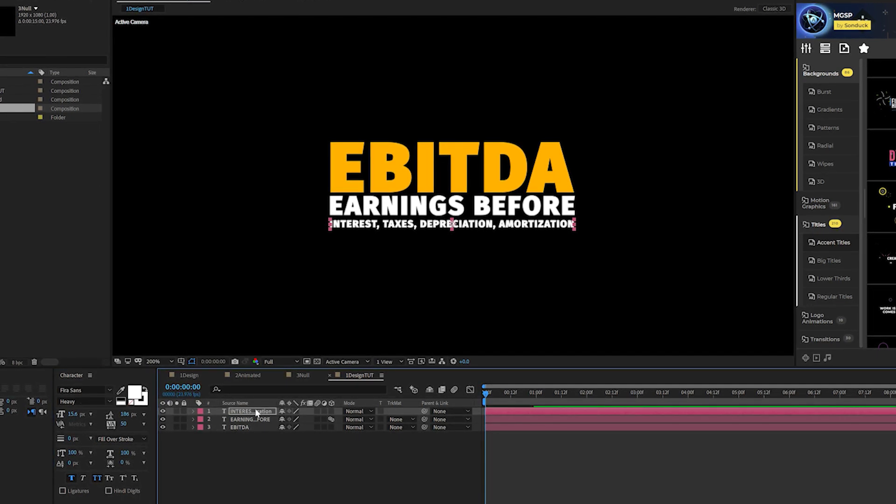
left_click(390, 471)
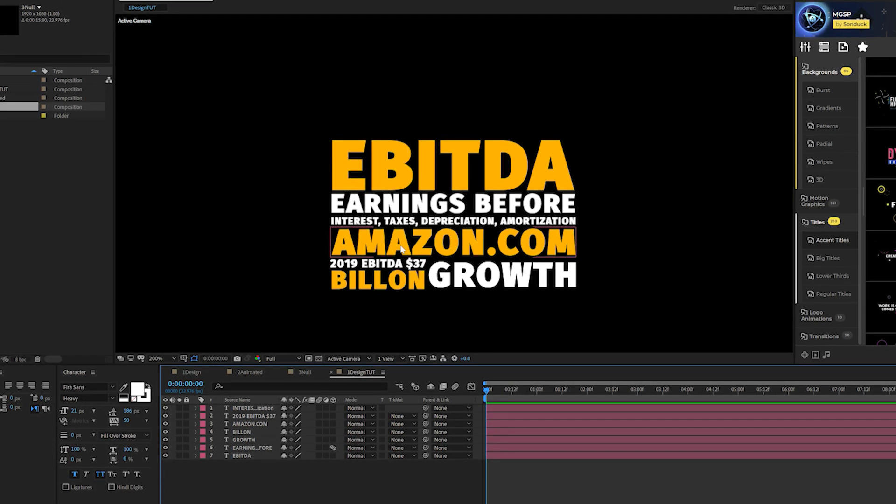
Paste the BY SONDUCKFILM and KINETIC TYPOGRAPHY text layers below the text block.
scroll(393, 267, "up", 1)
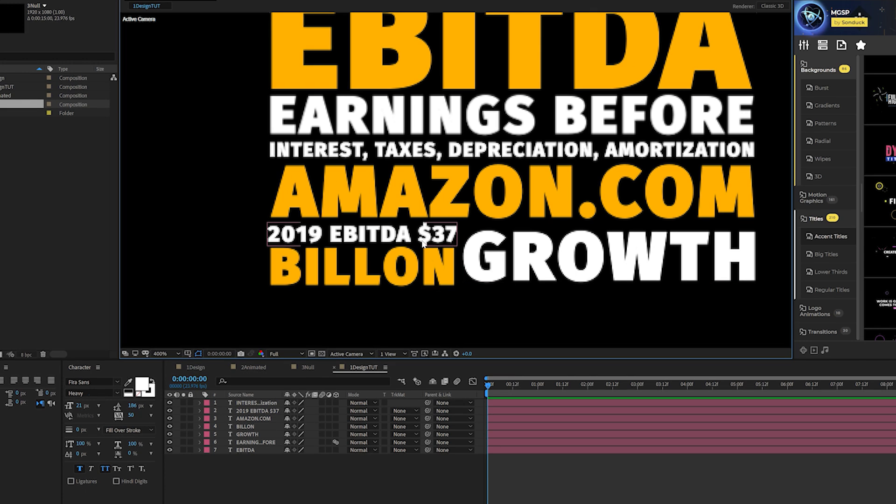
scroll(474, 224, "down", 2)
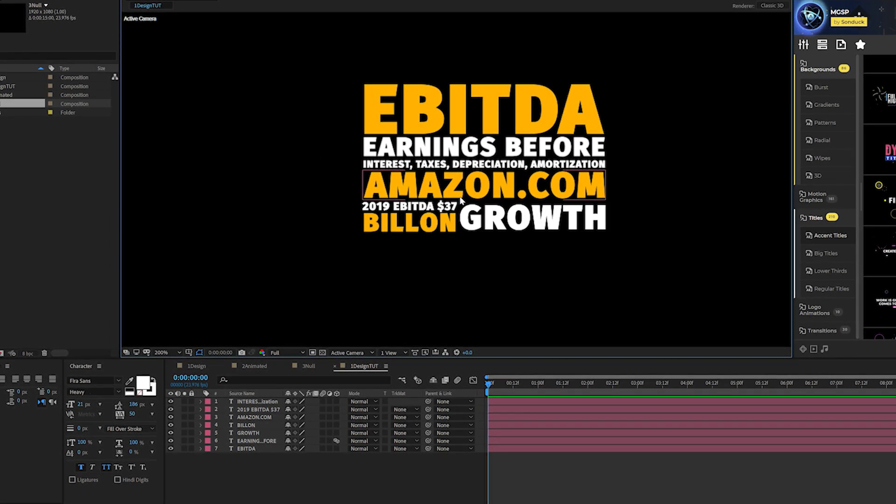
key("ctrl+v")
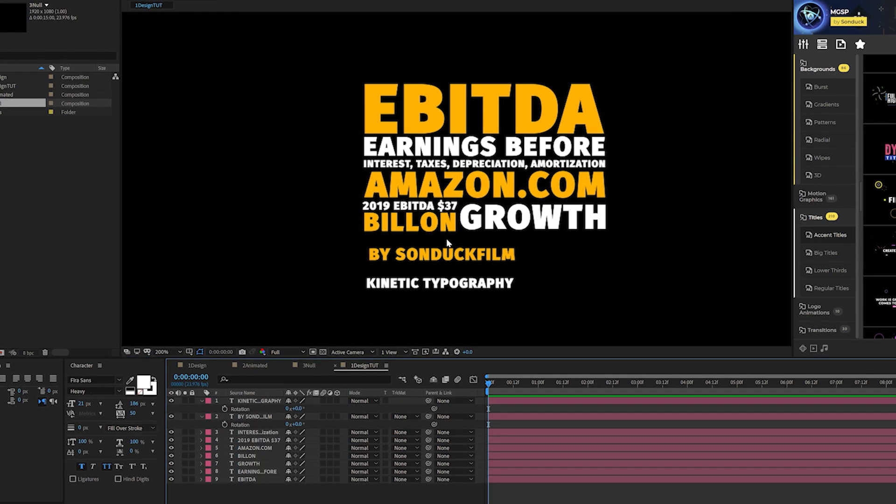
Rotate the BY SONDUCKFILM and KINETIC TYPOGRAPHY layers to 90°.
left_click(404, 261)
left_click(399, 282, "shift")
key("r")
key("r")
left_click(299, 406)
type("90")
key("Return")
Place the rotated BY SONDUCKFILM and KINETIC TYPOGRAPHY lines side by side along the left edge of the text block.
left_click_drag(369, 256, 349, 84)
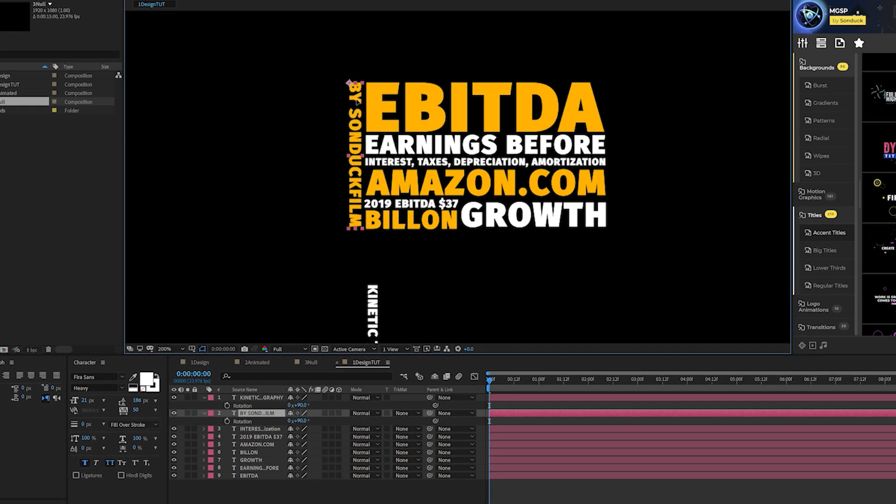
left_click_drag(376, 299, 345, 99)
left_click(357, 112, "shift")
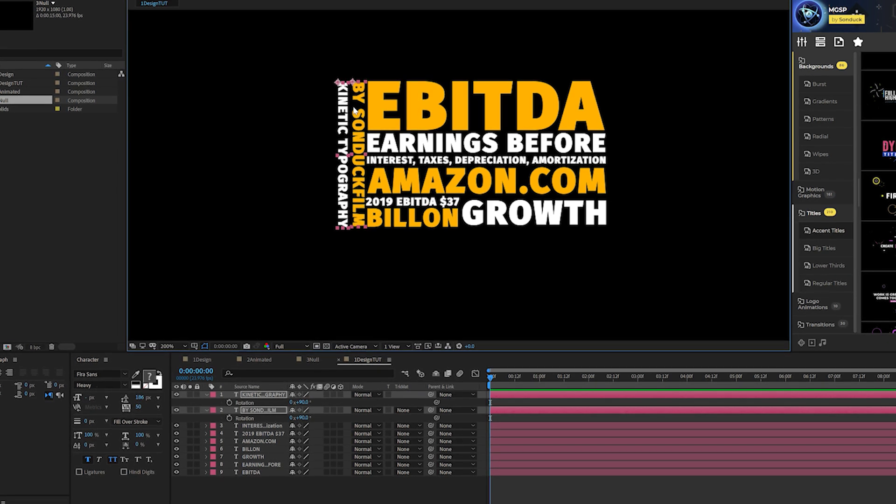
left_click(343, 204)
left_click(362, 281)
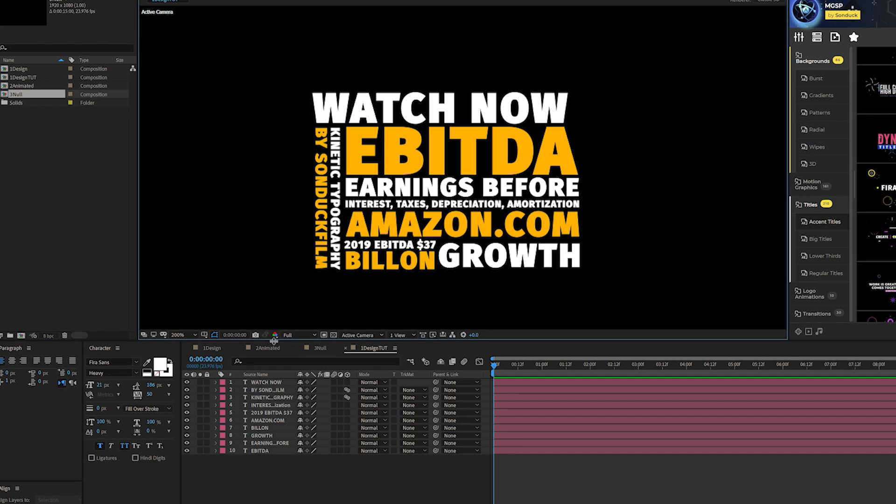
Hide the WATCH NOW layer and add a Scale text animator set to 0% on the EBITDA layer.
left_click(272, 346)
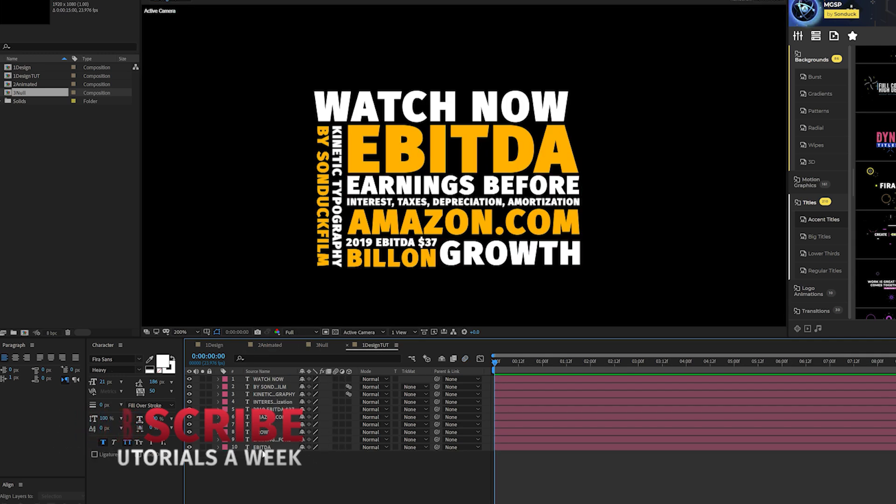
left_click(189, 379)
left_click(399, 156)
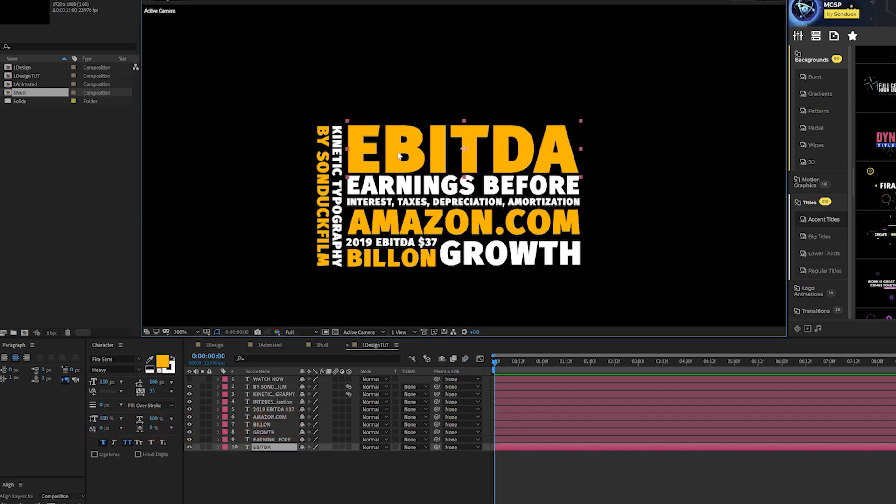
left_click(218, 447)
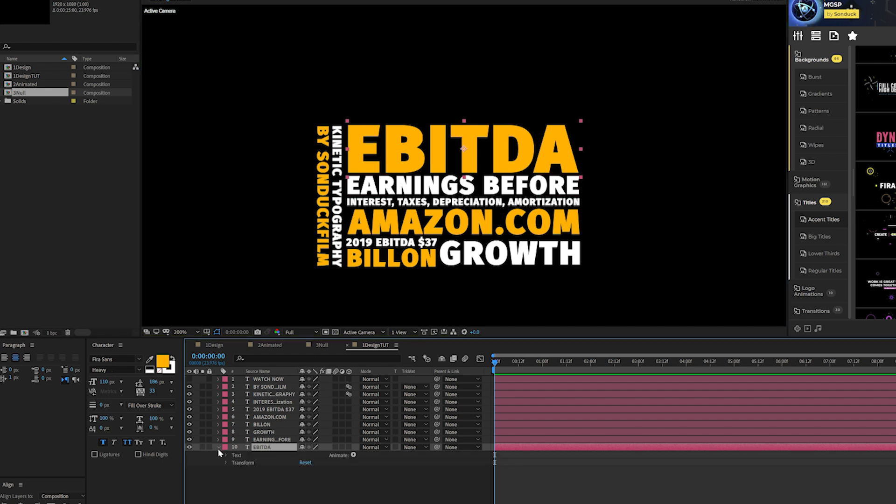
left_click(354, 455)
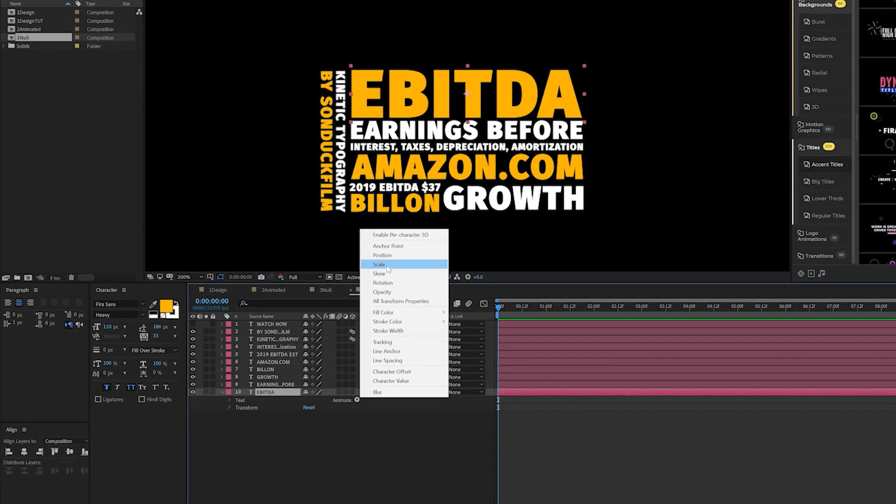
left_click(387, 265)
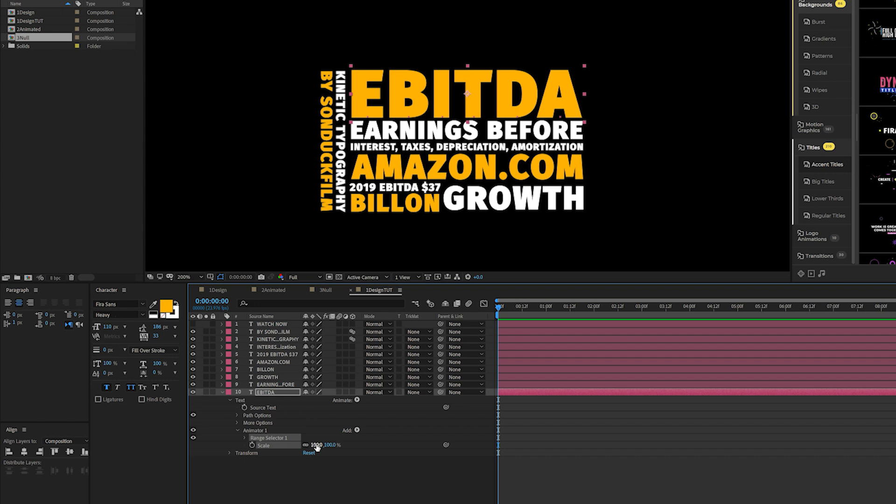
left_click(318, 424)
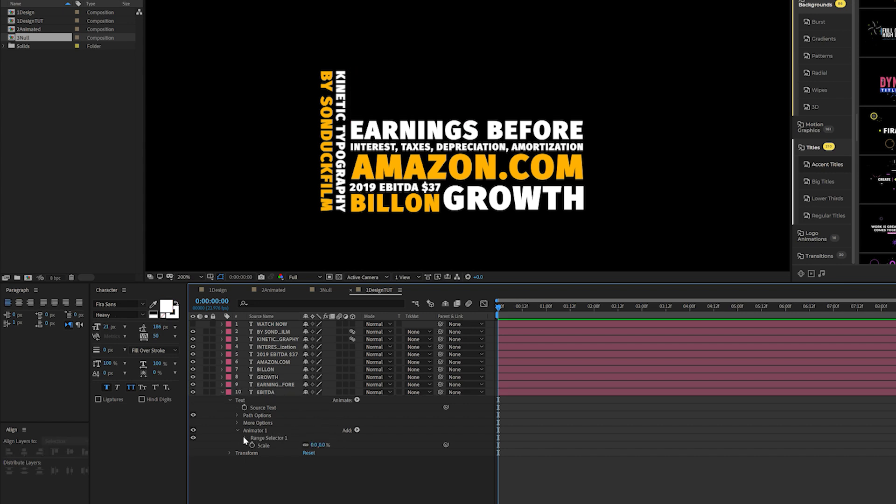
Keyframe the EBITDA range selector's Start from 0% at 0:00:00:00 to 100% at 0:00:00:22.
left_click(243, 437)
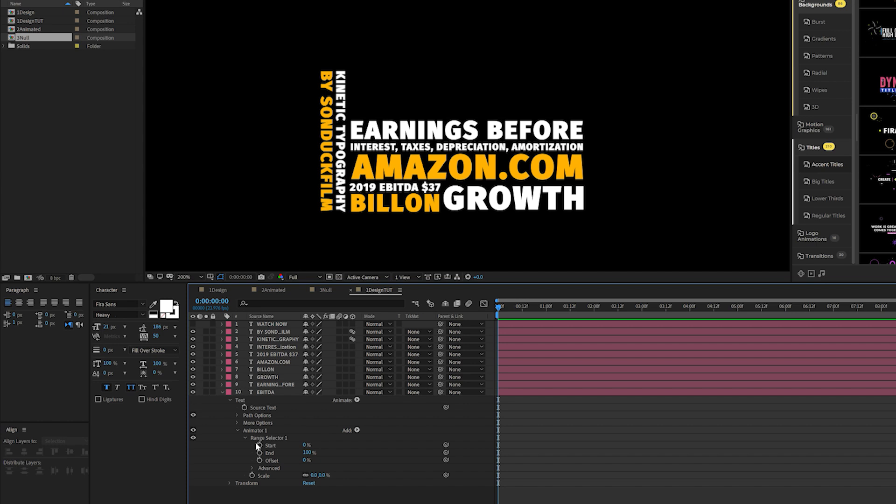
left_click(259, 444)
left_click_drag(505, 306, 542, 308)
left_click_drag(306, 445, 354, 444)
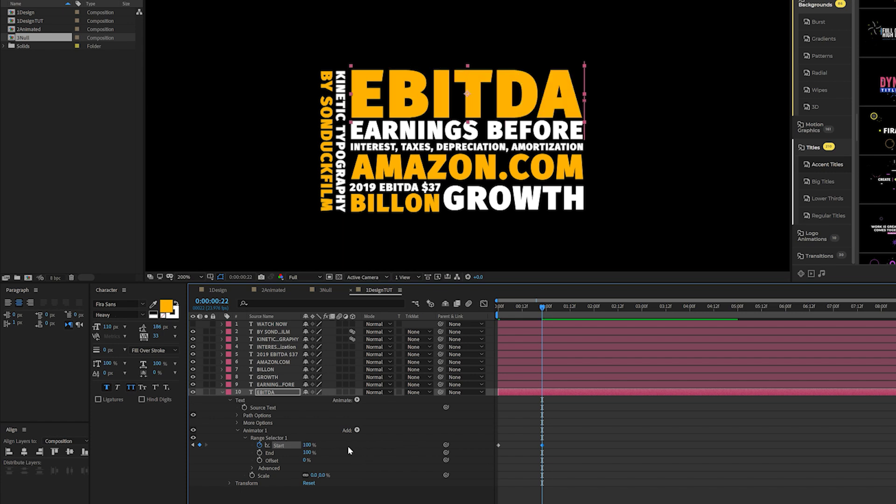
Easy-ease both EBITDA Start keyframes and stretch their graph handles into a steep S-curve.
left_click_drag(560, 425, 479, 462)
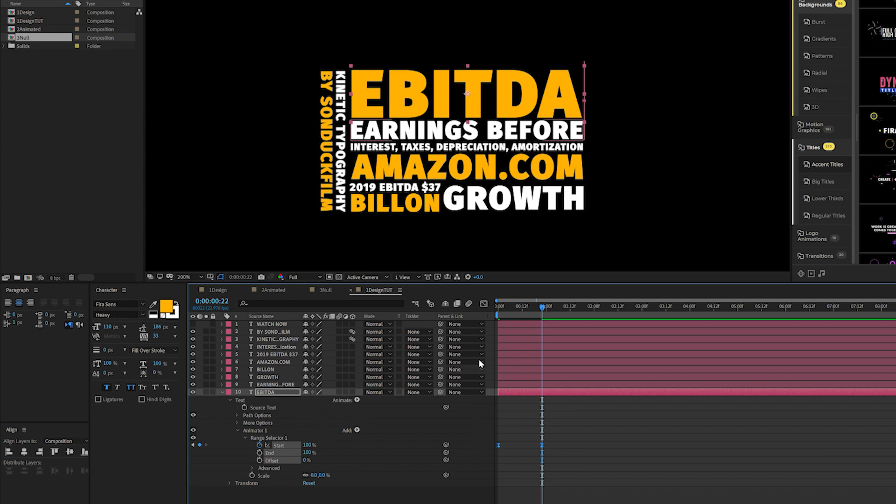
left_click(483, 304)
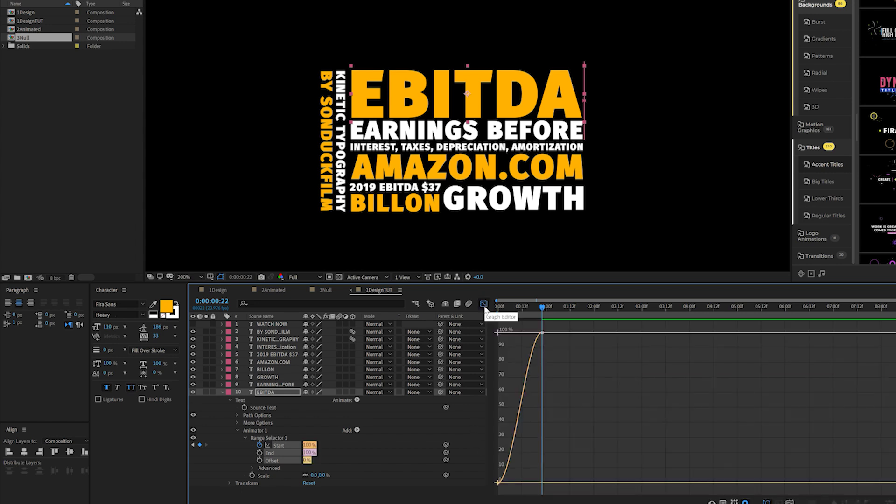
left_click(542, 333)
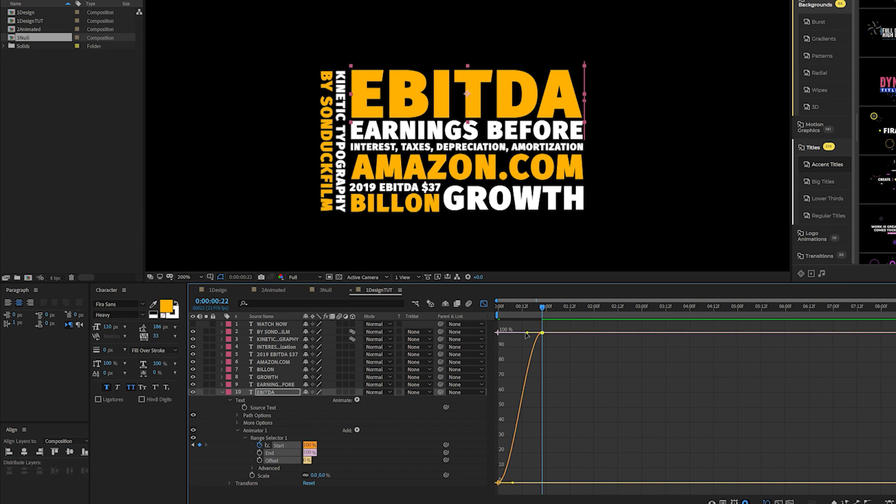
left_click_drag(526, 334, 497, 332)
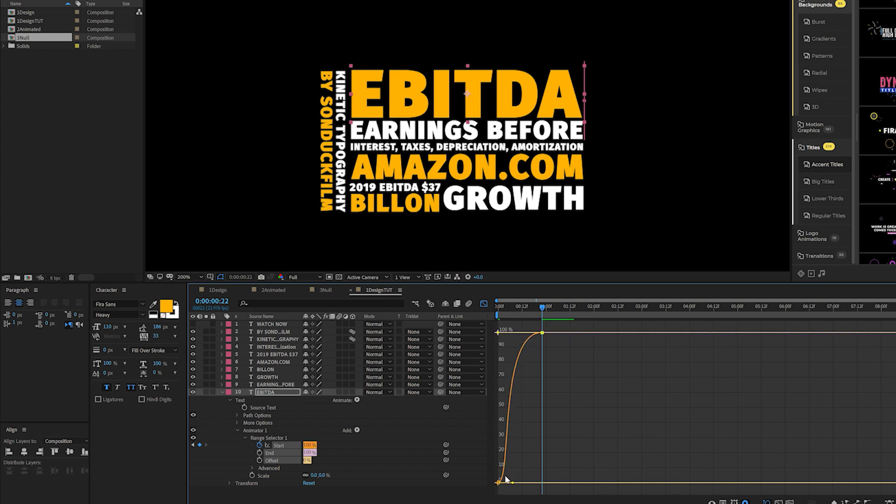
left_click_drag(514, 483, 544, 481)
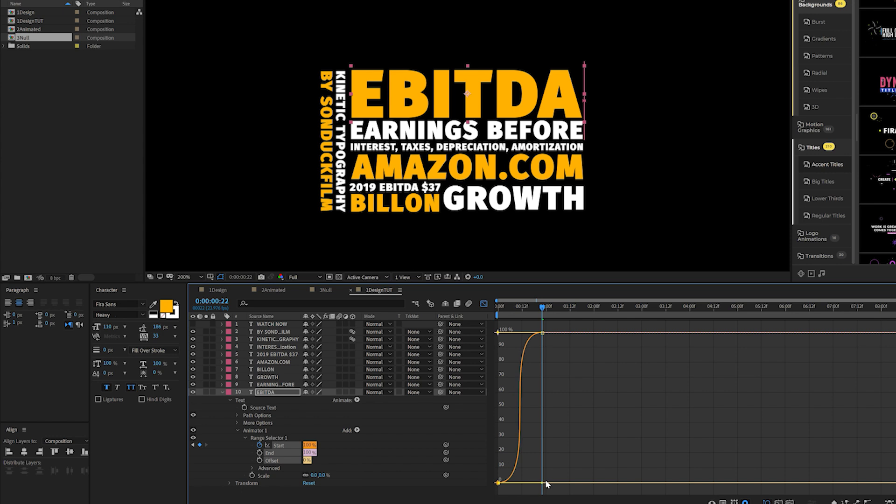
left_click(483, 303)
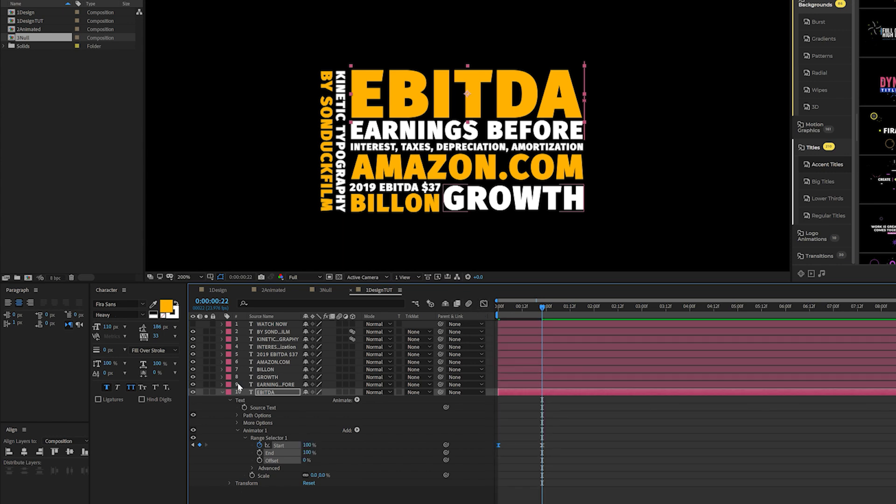
Solo the EBITDA layer and preview its letter-by-letter scale animation.
left_click(205, 392)
key("space")
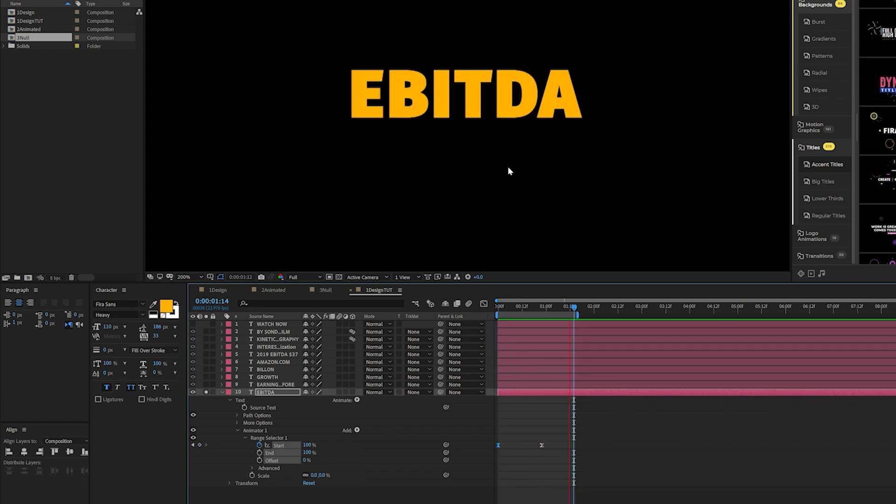
key("space")
Solo the EARNINGS BEFORE layer as well and add a Rotation text animator to it.
left_click(205, 384)
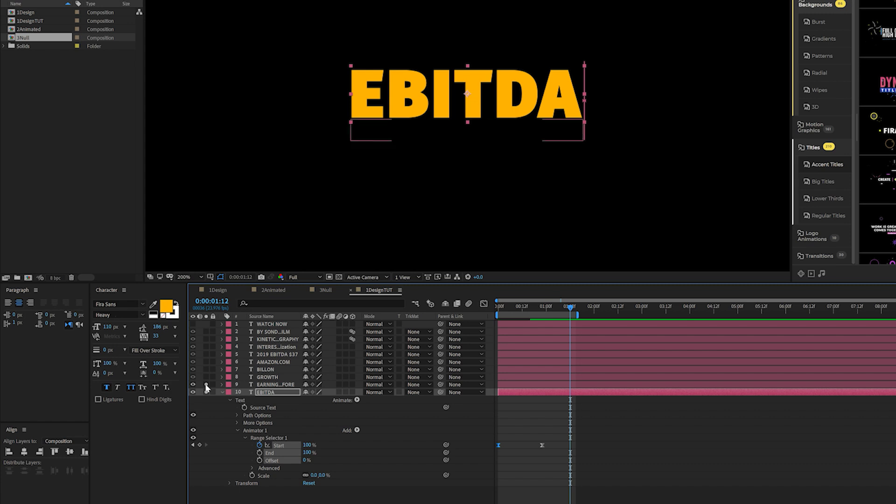
left_click(271, 385)
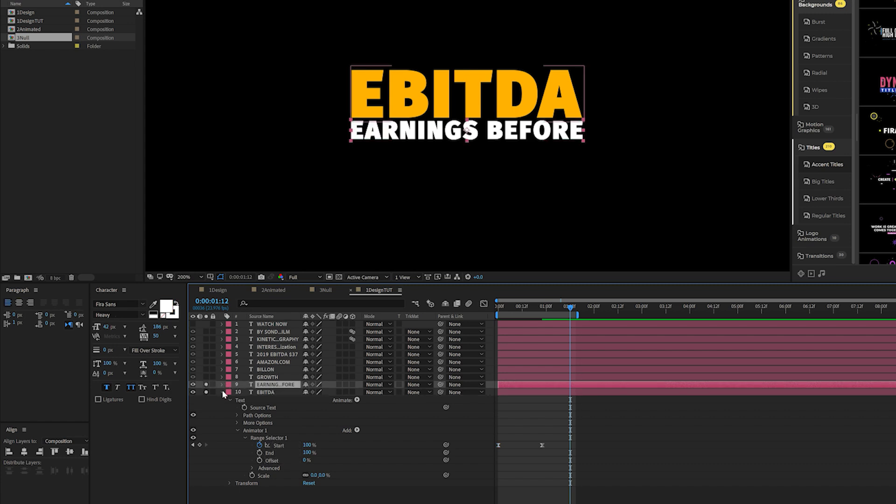
left_click(223, 391)
left_click(221, 385)
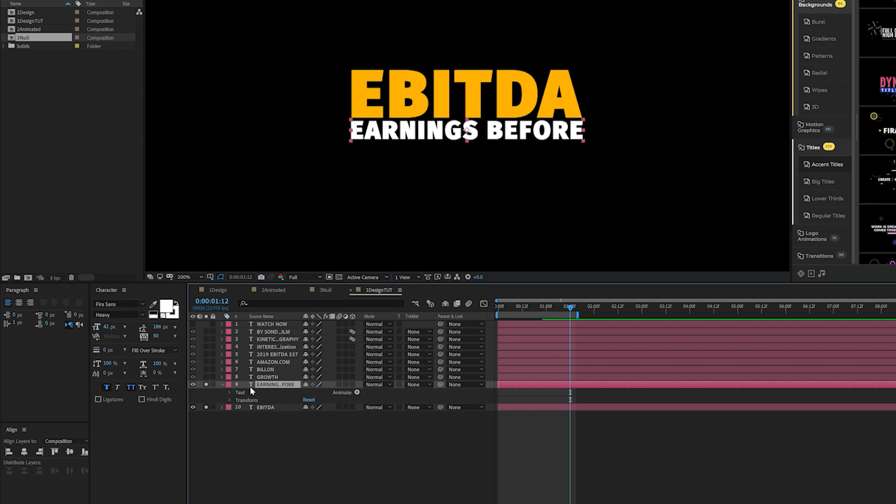
left_click(356, 393)
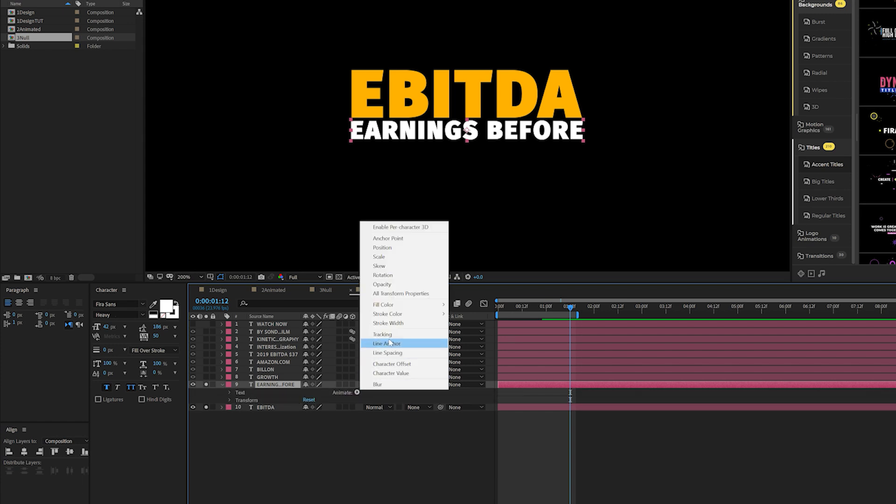
left_click(402, 275)
Enable per-character 3D on EARNINGS BEFORE and set its animator's Y Rotation to 90°.
left_click_drag(570, 307, 540, 305)
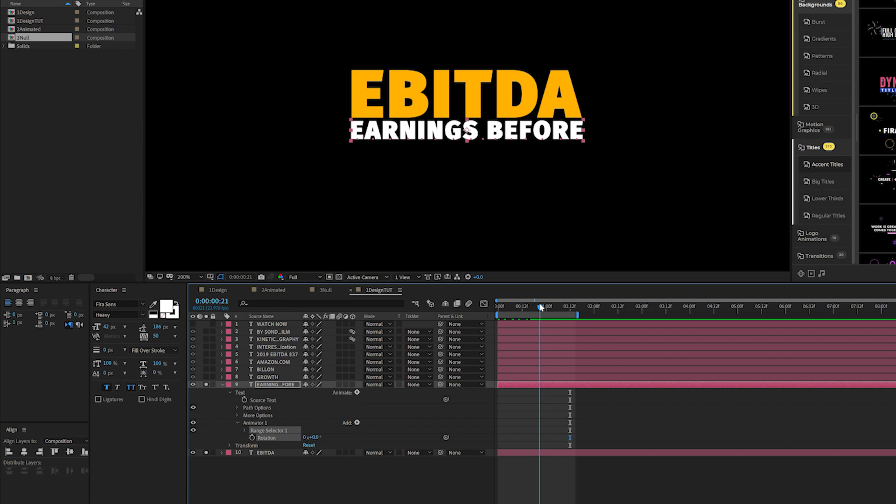
left_click(357, 392)
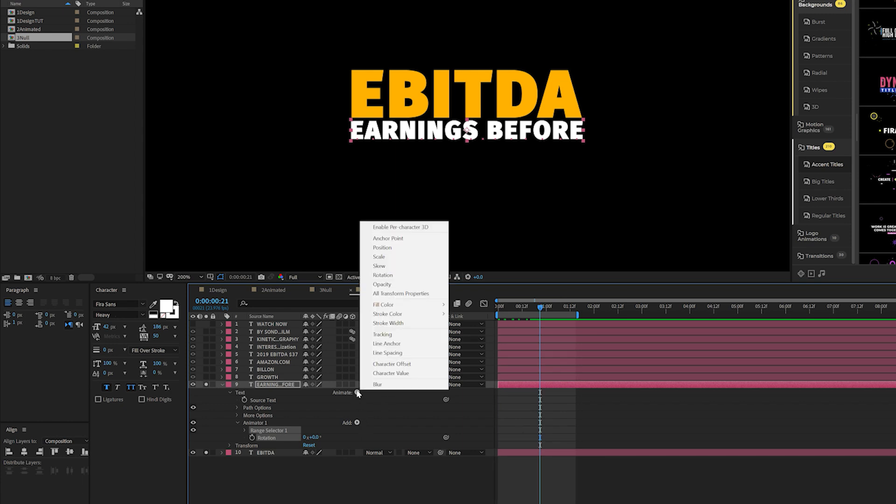
left_click(411, 228)
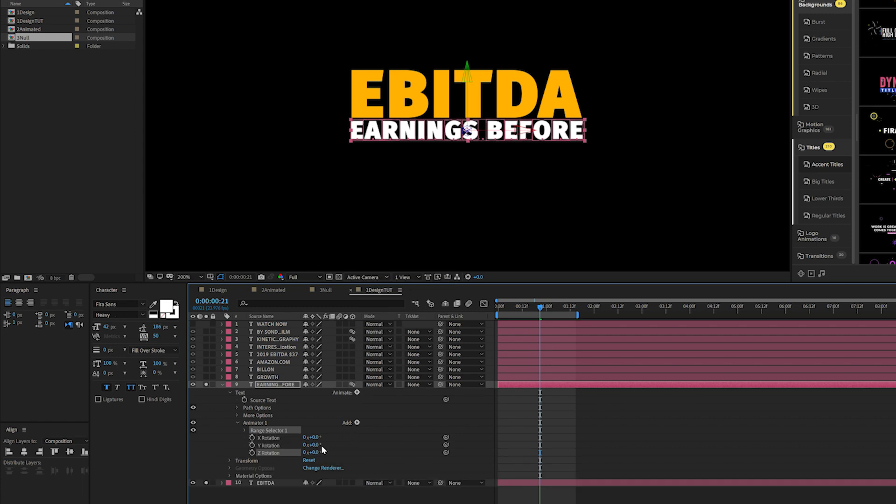
left_click_drag(313, 445, 322, 445)
left_click(317, 445)
type("90")
left_click(366, 436)
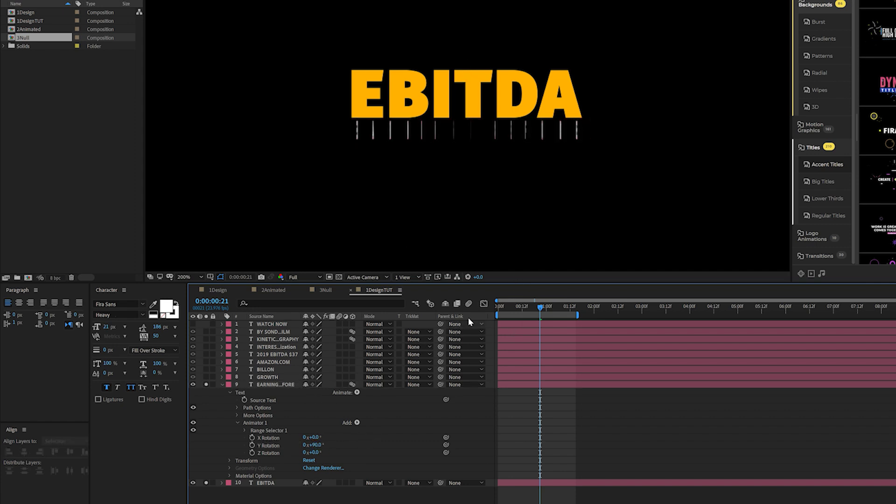
Keyframe the EARNINGS BEFORE range selector's Start from 0% at 0:00:00:16 to 100% shortly past the one-second mark.
left_click_drag(503, 306, 531, 311)
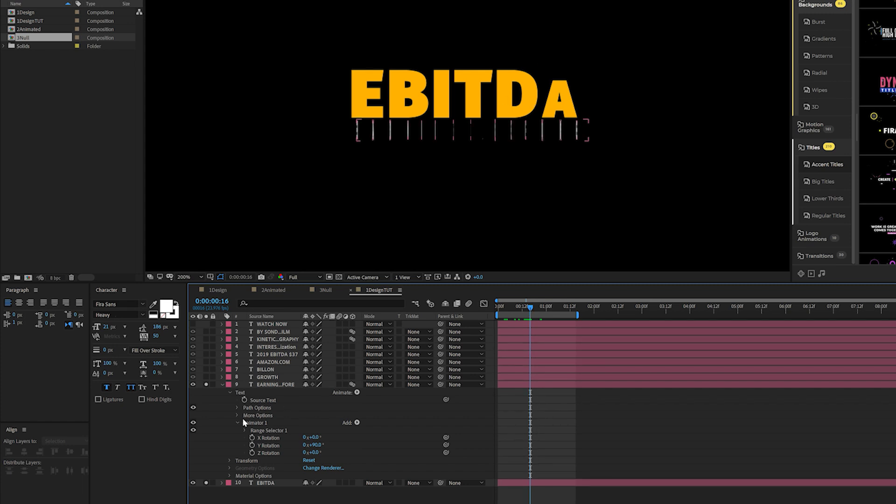
left_click(246, 431)
left_click(260, 437)
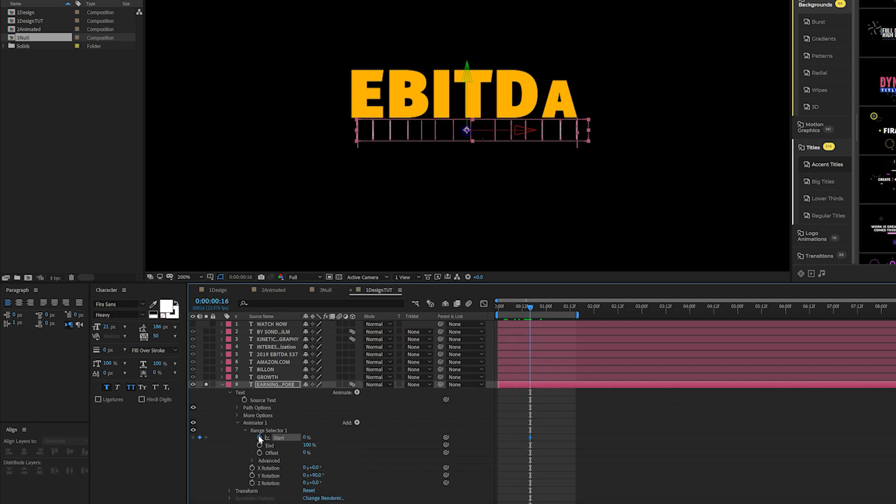
left_click_drag(533, 305, 560, 310)
left_click_drag(306, 440, 388, 441)
left_click(576, 419)
Add an Opacity property set to 0% to the EARNINGS BEFORE animator and preview the reveal.
mouse_move(548, 306)
left_mouse_down()
mouse_move(530, 304)
mouse_move(554, 300)
mouse_move(523, 297)
mouse_move(551, 301)
left_mouse_up()
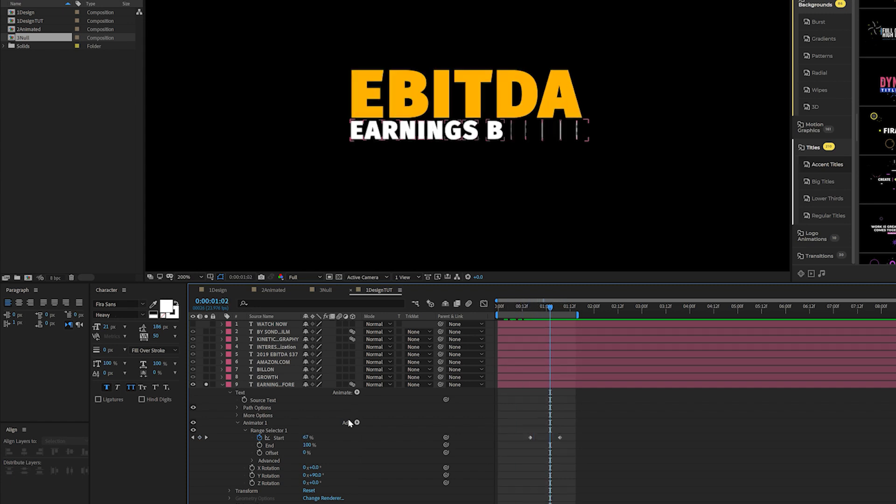
left_click(357, 423)
mouse_move(376, 425)
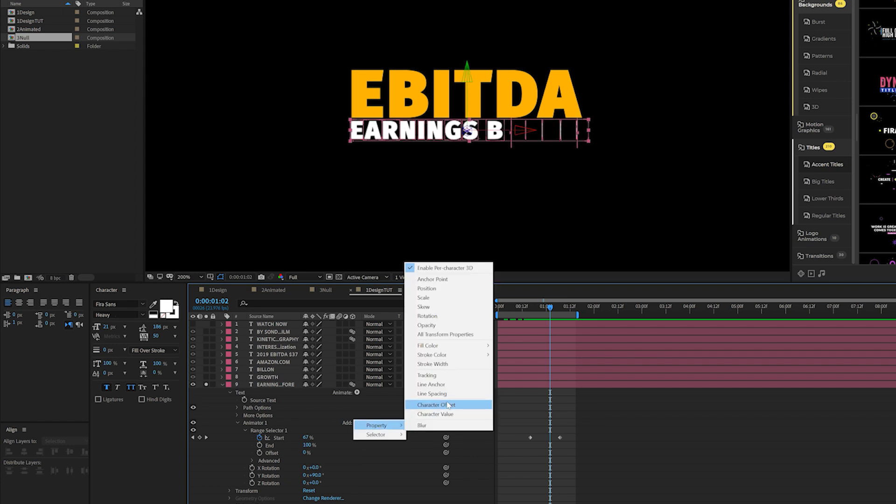
left_click(434, 325)
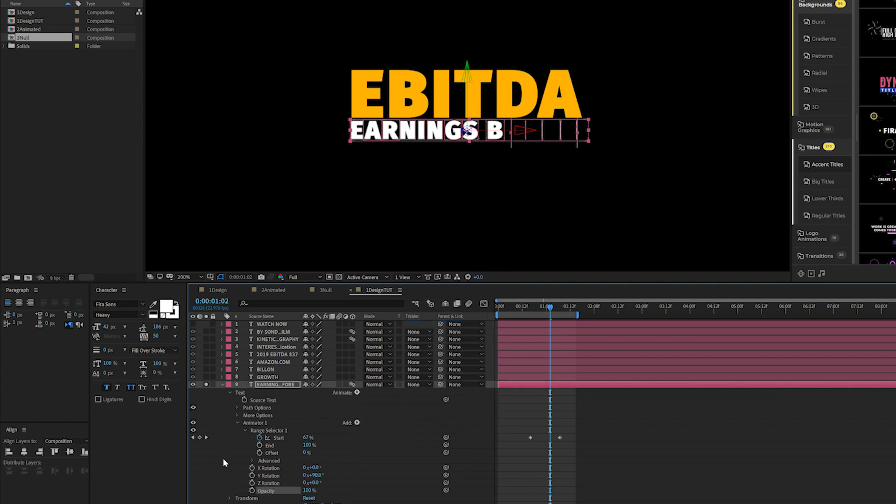
scroll(256, 495, "down", 1)
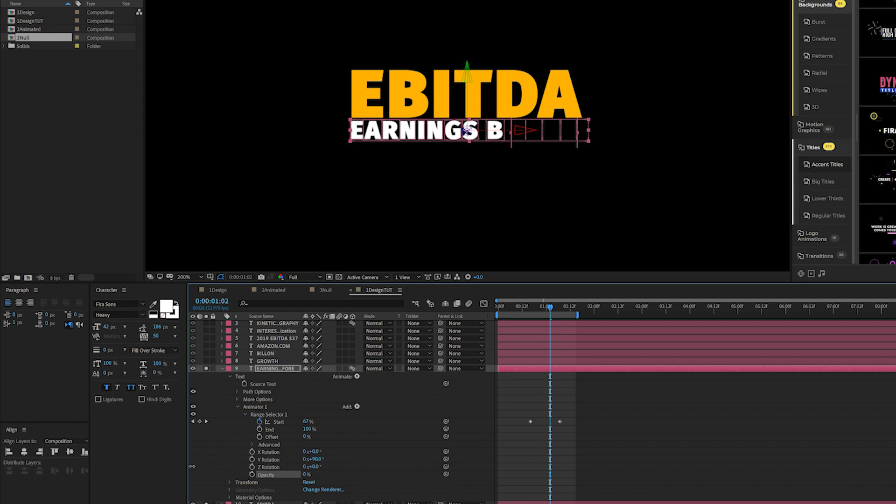
left_click_drag(536, 304, 522, 306)
key("space")
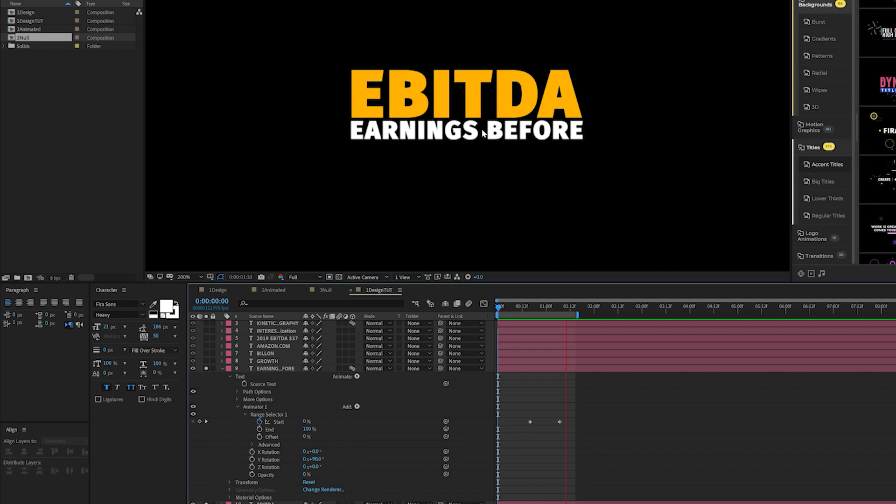
Base the EARNINGS BEFORE range selector on Words in its advanced options and preview the word-by-word reveal.
left_click_drag(525, 308, 561, 310)
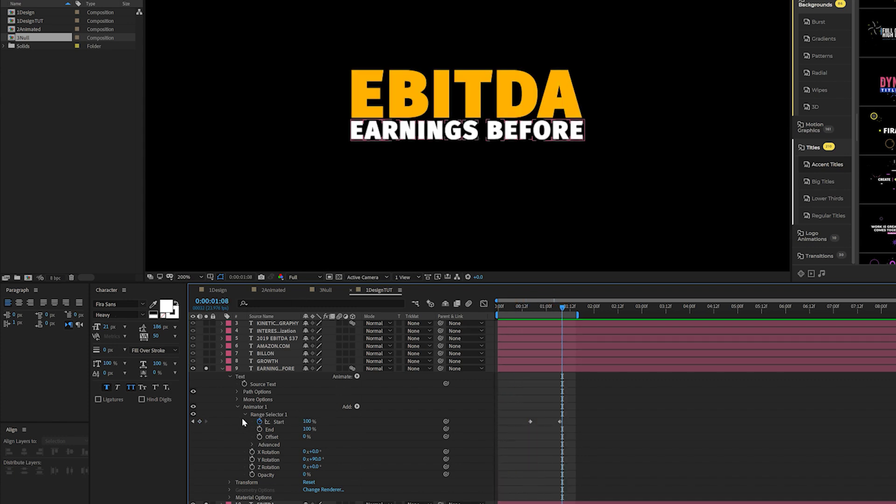
left_click(252, 444)
scroll(273, 428, "down", 3)
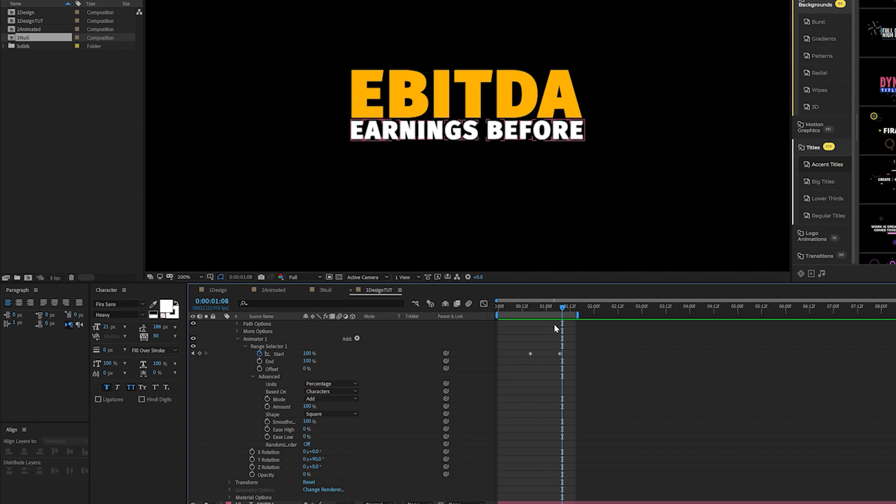
mouse_move(553, 301)
left_mouse_down()
mouse_move(530, 301)
mouse_move(538, 307)
left_mouse_up()
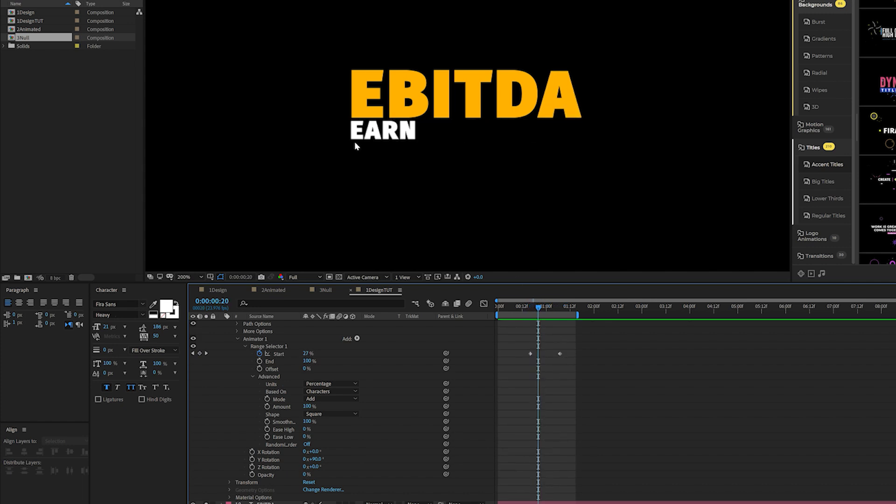
left_click(308, 393)
left_click(323, 414)
key("space")
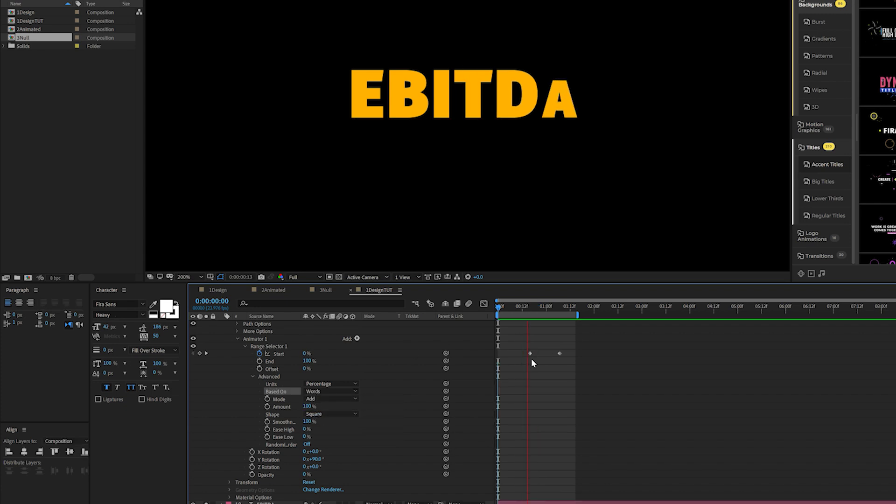
left_click_drag(510, 303, 572, 306)
scroll(421, 357, "up", 3)
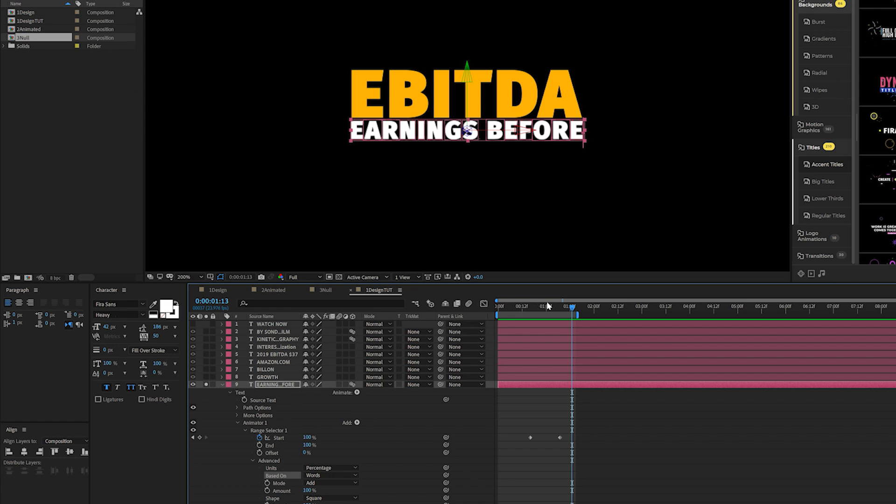
Replay the EARNINGS BEFORE word-by-word reveal from the start of the composition.
left_click_drag(561, 303, 445, 310)
key("space")
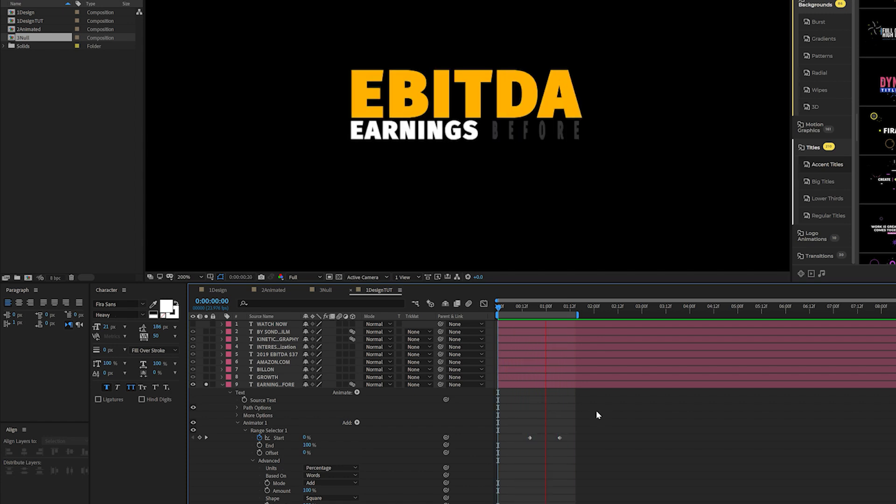
key("space")
Add a Position animator to the INTEREST, TAXES, DEPRECIATION, AMORTIZATION layer and set its offset to 0.0, 33.0.
mouse_move(561, 307)
left_mouse_down()
mouse_move(502, 309)
mouse_move(569, 313)
mouse_move(516, 314)
mouse_move(572, 319)
mouse_move(562, 323)
left_mouse_up()
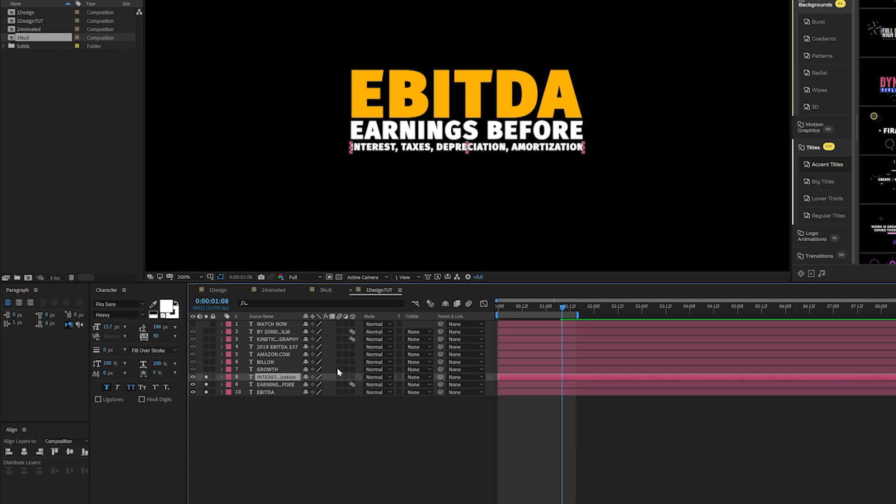
left_click(221, 377)
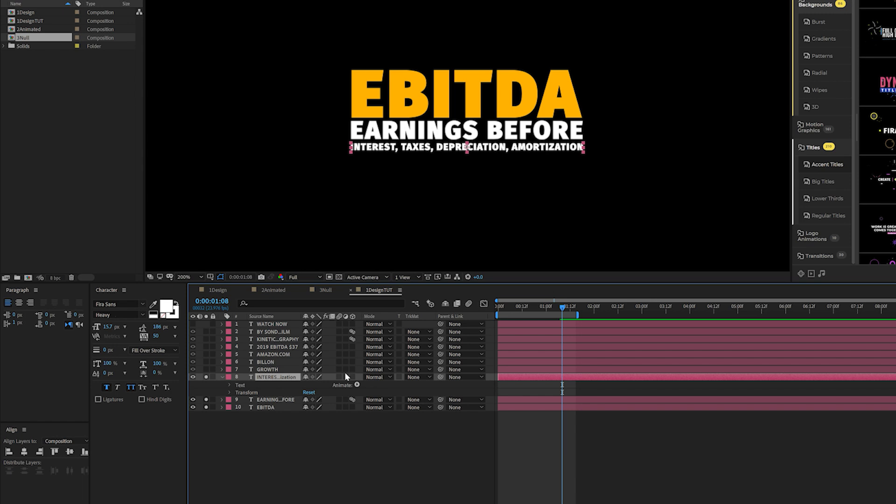
left_click(356, 385)
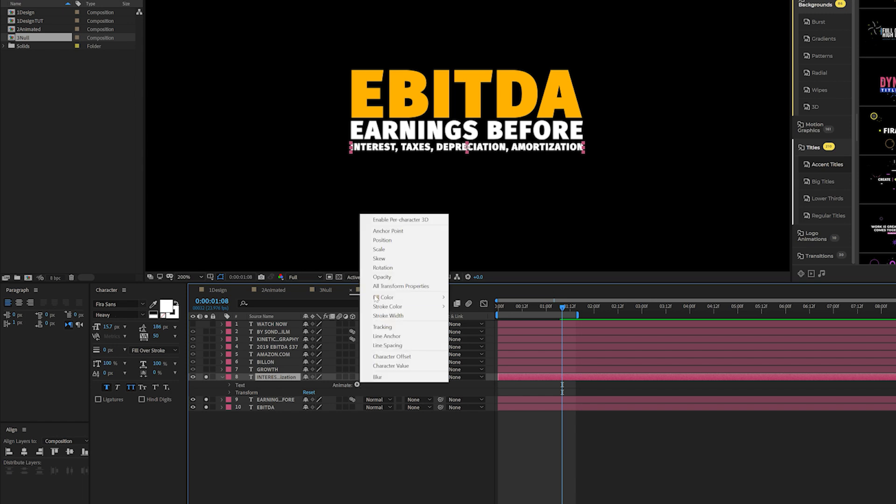
left_click(383, 240)
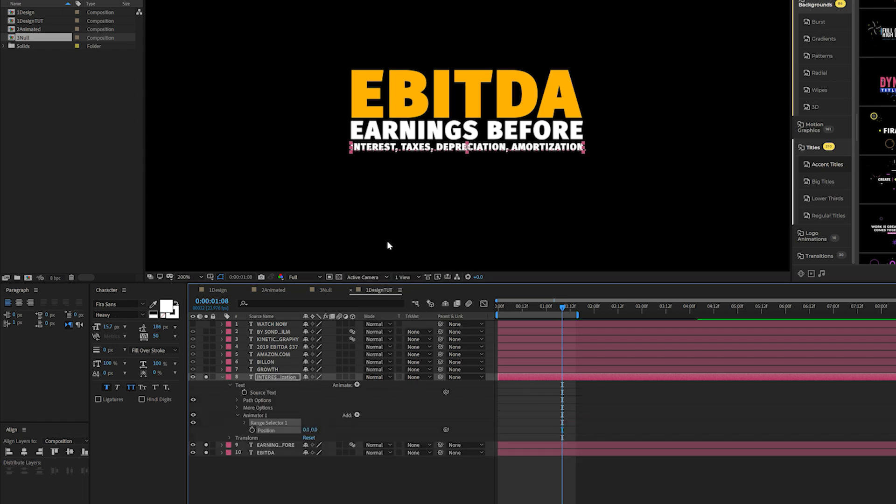
left_click_drag(313, 429, 306, 428)
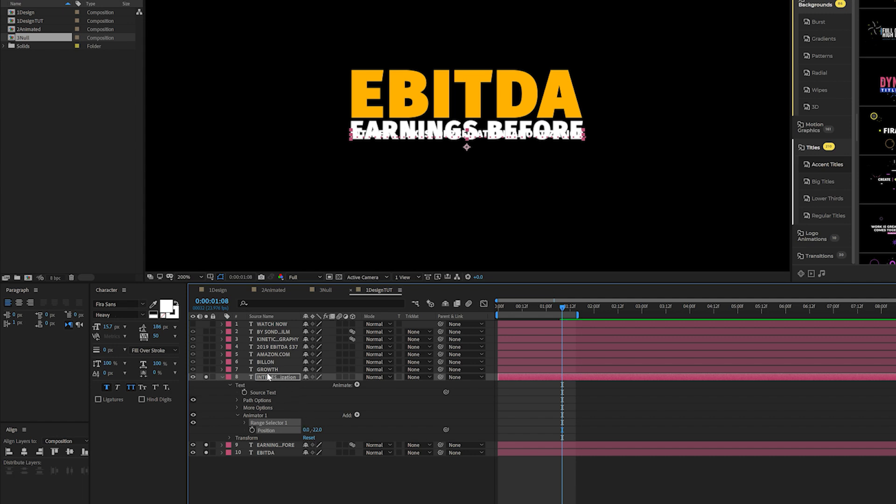
left_click_drag(264, 378, 405, 275)
key("ctrl+z")
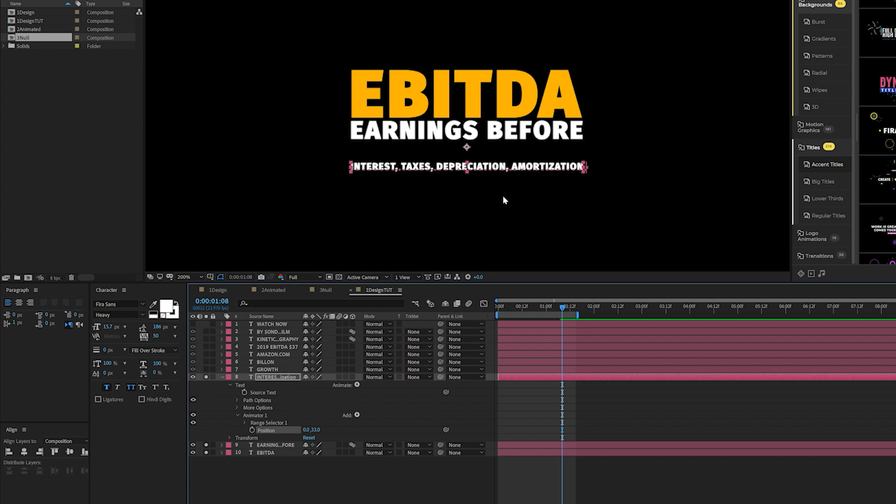
Add an Opacity property set to 0% to the INTEREST, TAXES, DEPRECIATION, AMORTIZATION animator.
left_click(358, 416)
mouse_move(377, 417)
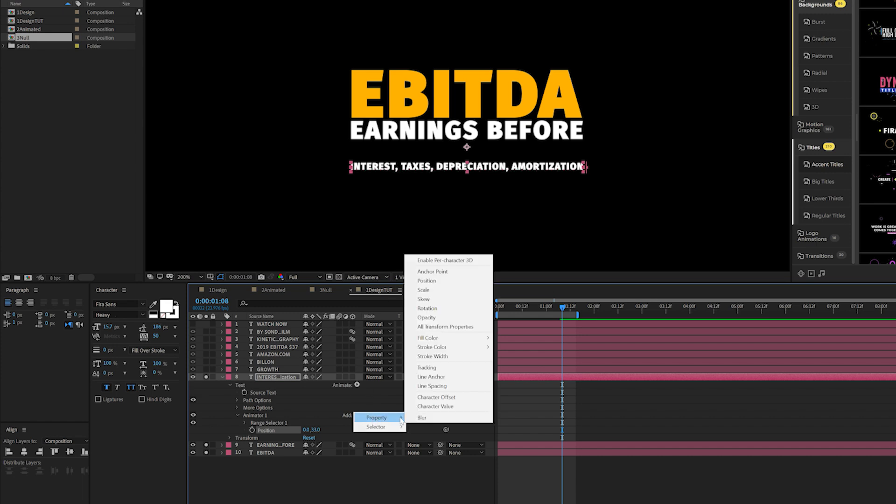
left_click(444, 317)
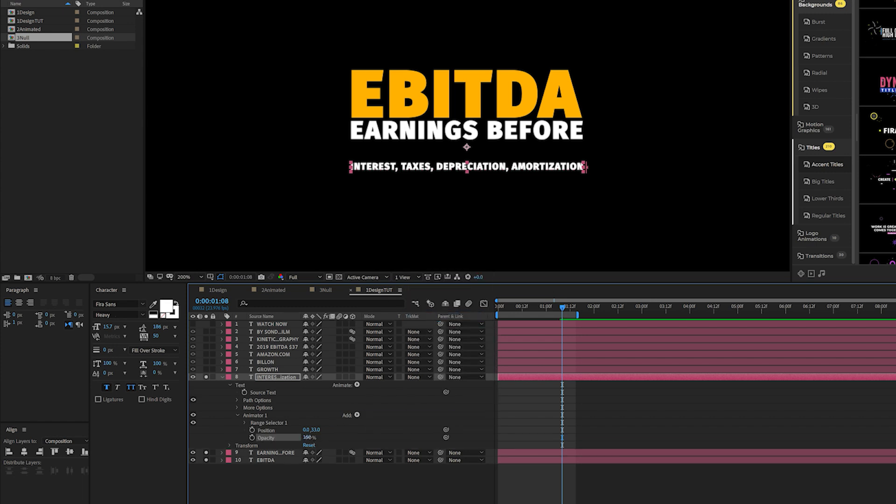
Keyframe that layer's range selector Start from 0% at 0:00:01:01 to 100% at 0:00:01:18 and scrub through the reveal.
left_click(243, 422)
mouse_move(558, 306)
left_mouse_down()
mouse_move(537, 307)
mouse_move(547, 307)
left_mouse_up()
left_click(259, 430)
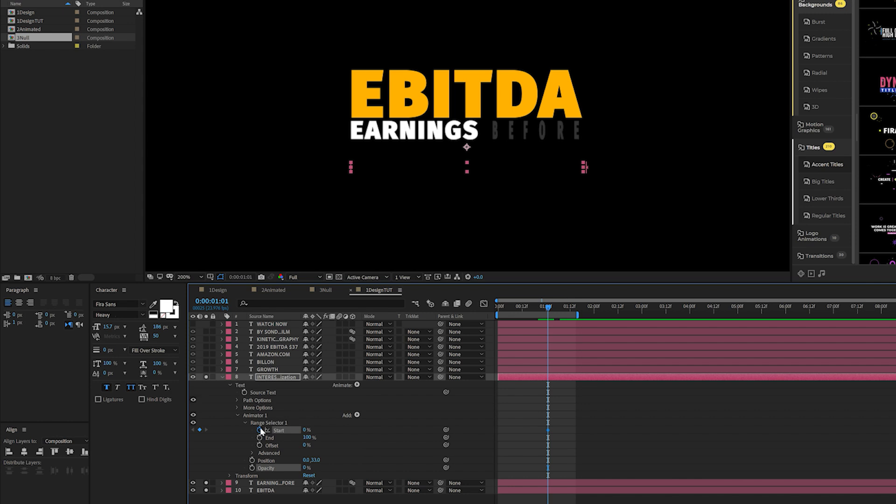
left_click_drag(564, 307, 582, 307)
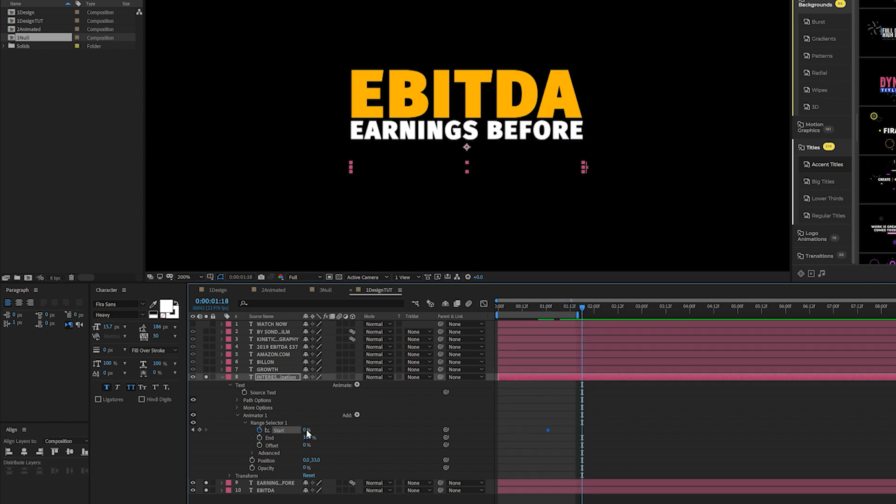
left_click_drag(306, 430, 401, 431)
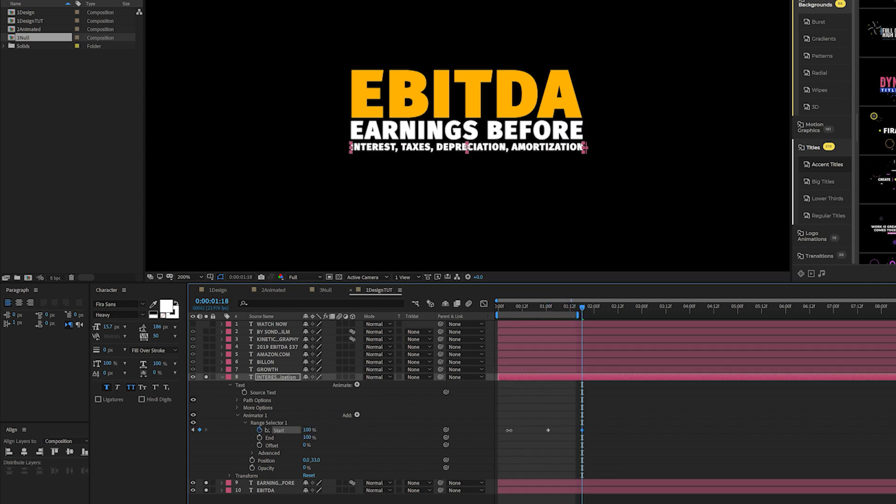
left_click(559, 307)
left_click_drag(558, 307, 576, 307)
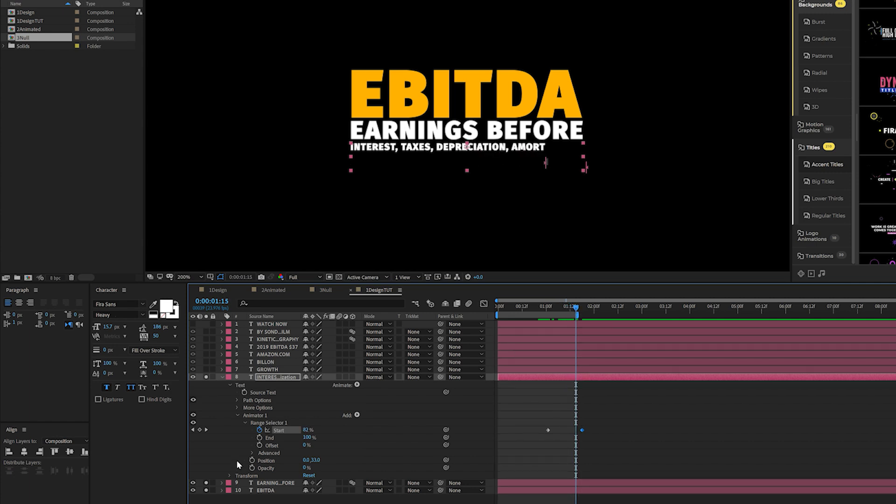
Base the INTEREST line's range selector on Words, extend the work area to about 0:00:02:17, and preview from the start.
left_click(252, 452)
left_click(333, 414)
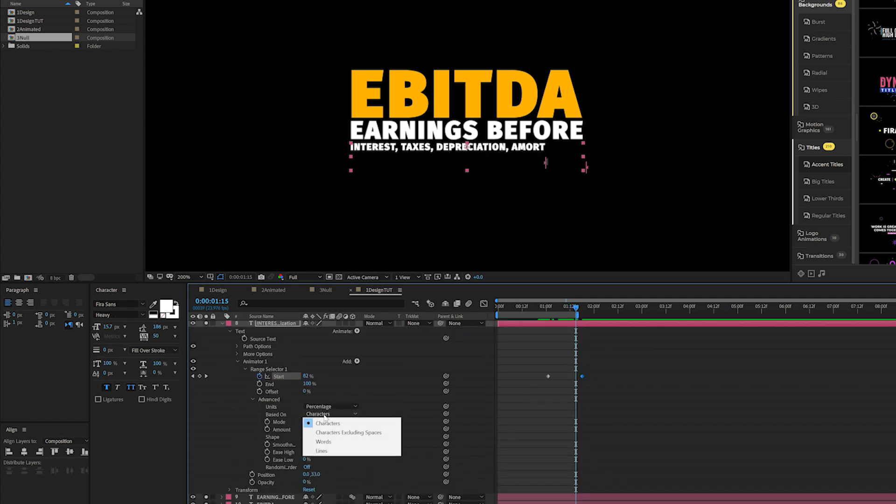
left_click(325, 442)
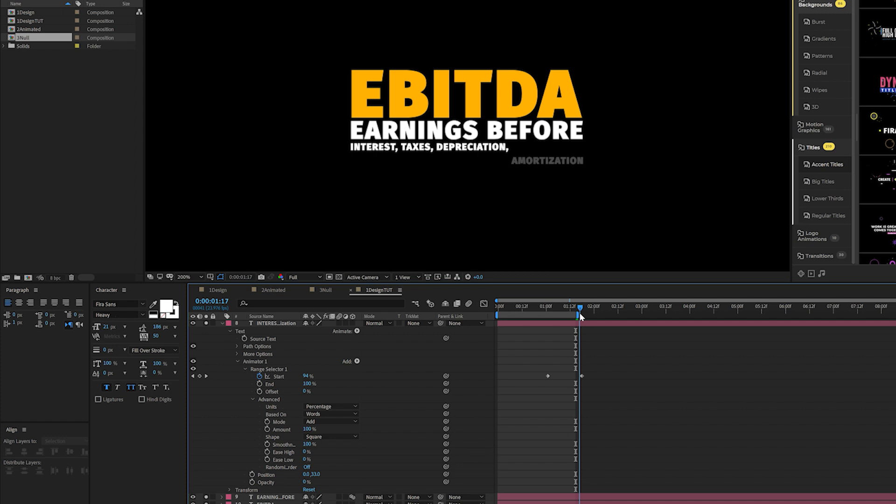
left_click_drag(579, 315, 629, 315)
left_click(567, 306)
key("Home")
key("space")
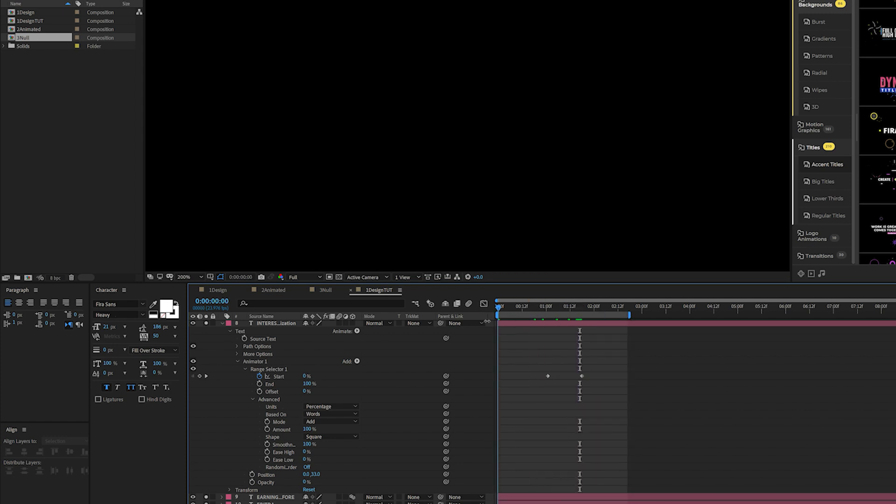
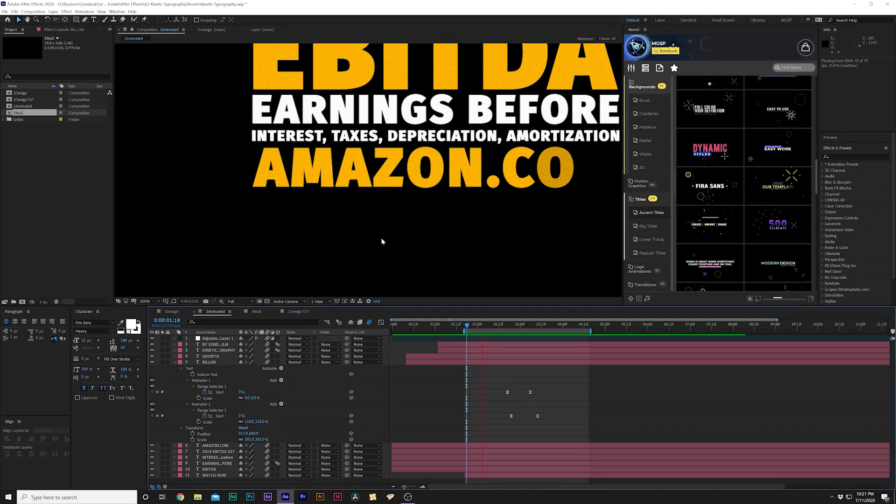
In the 2Animated composition, delete the BILLON layer's existing animators and add a new Scale animator set to 0%.
left_click(202, 381)
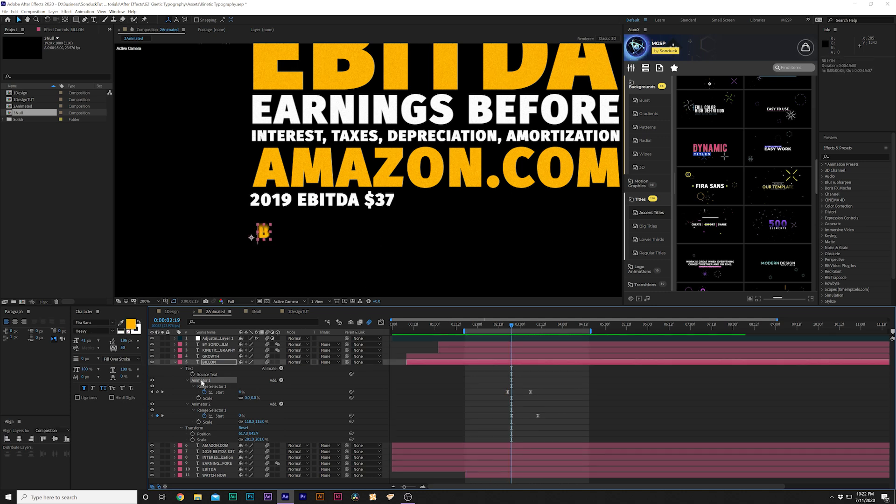
key("Delete")
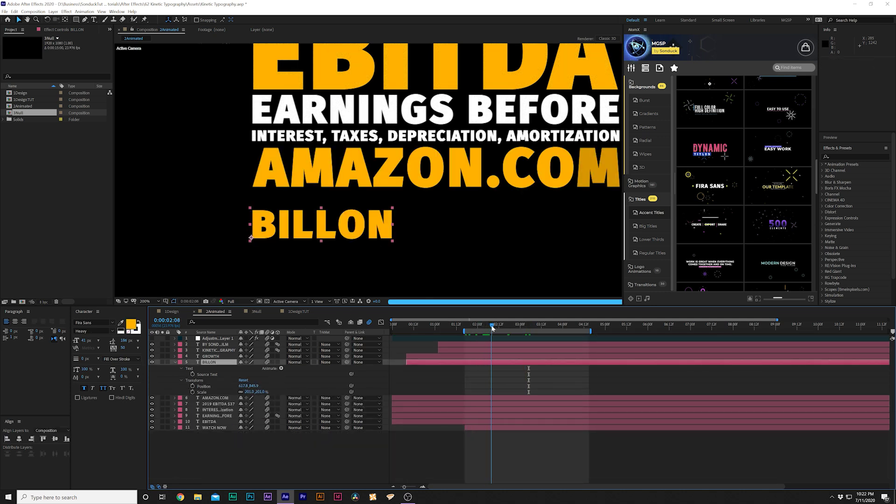
left_click(281, 368)
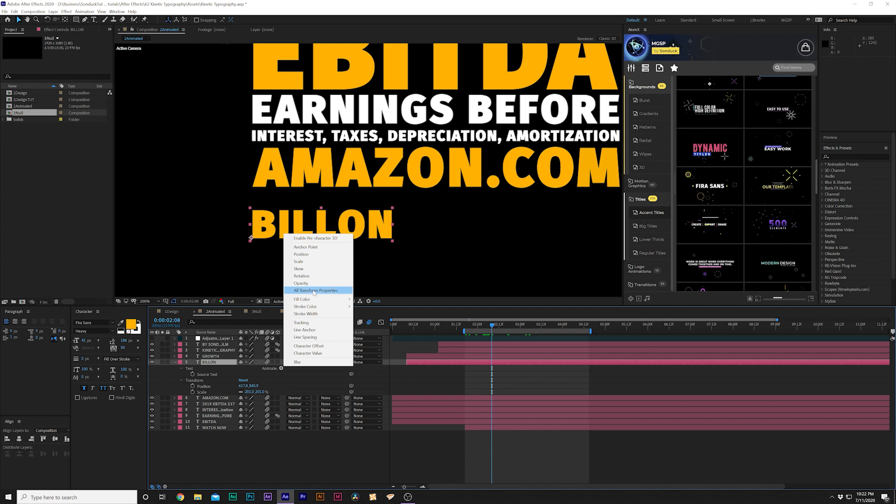
left_click(299, 262)
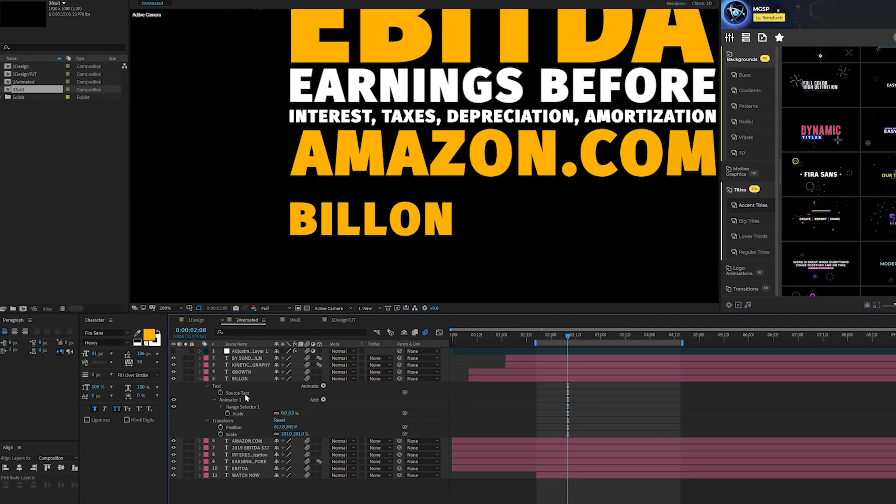
key("Return")
Keyframe the first BILLON animator's Start from 0% at about 0:00:02:13 to 100% at about 0:00:03:00, with easing.
left_click(222, 407)
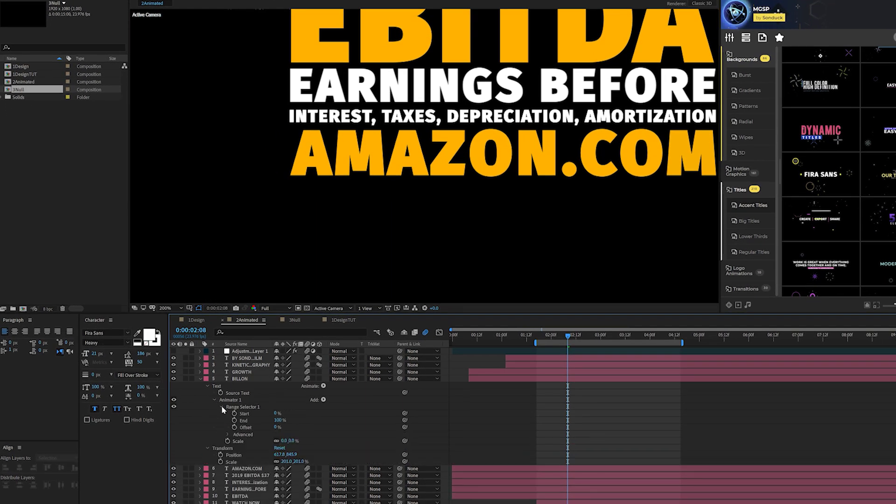
left_click(234, 413)
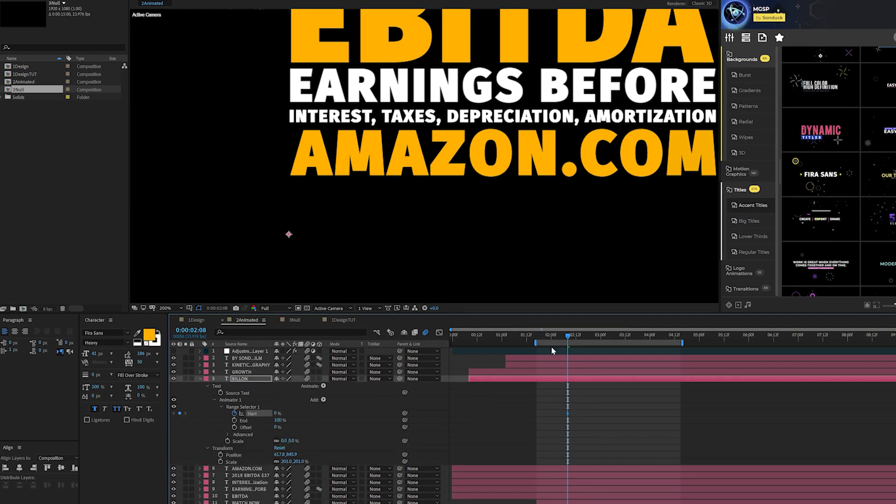
key("space")
left_click_drag(275, 414, 618, 426)
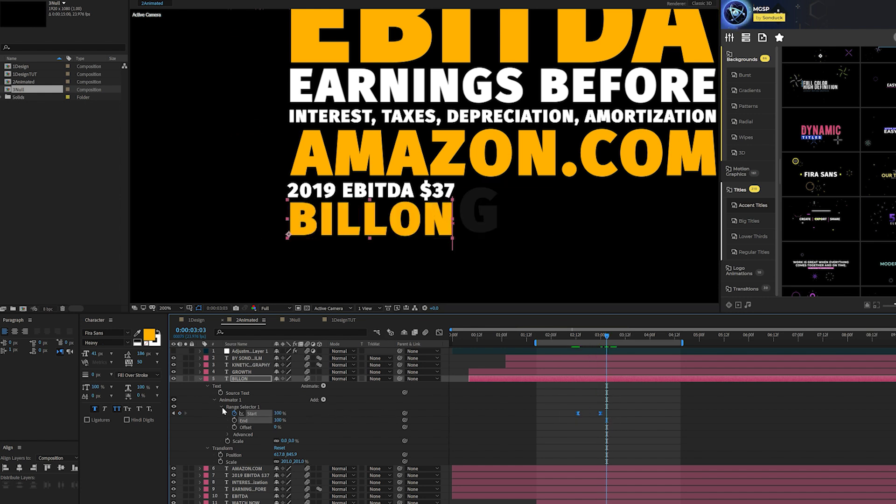
Add a second Scale animator to the BILLON layer and set its scale to 122%.
left_click(222, 407)
left_click(322, 386)
left_click(356, 263)
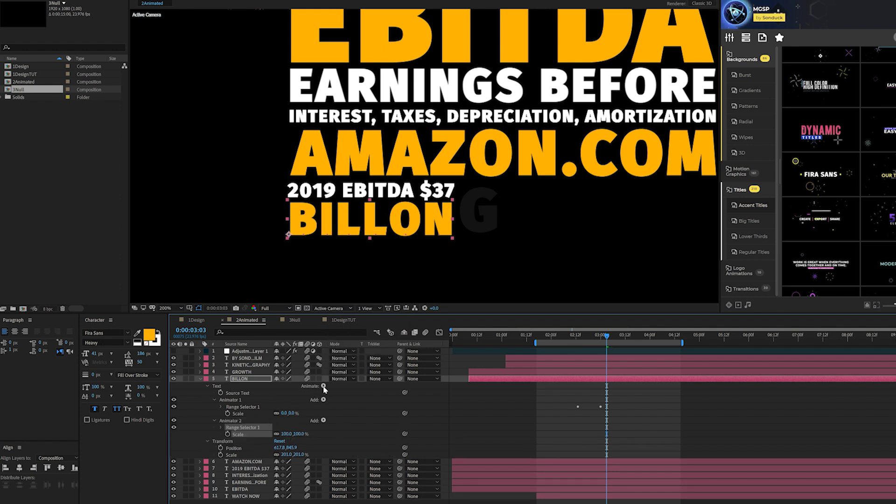
left_click_drag(288, 434, 295, 434)
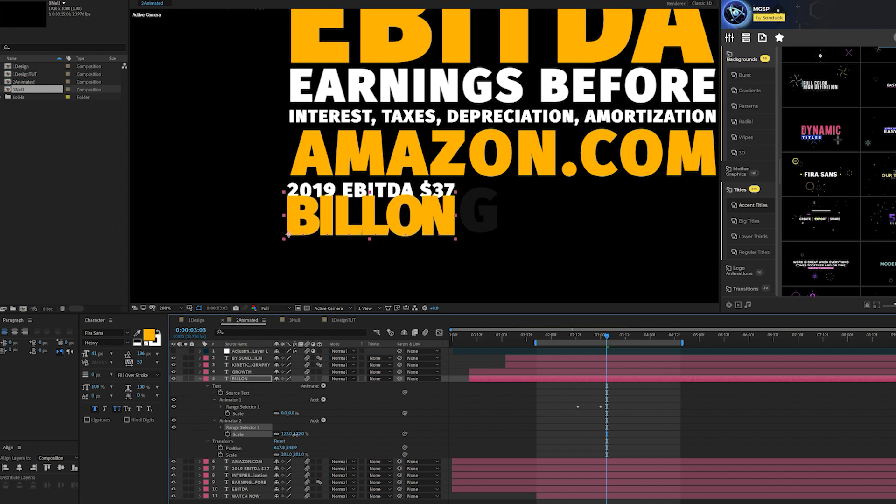
Keyframe the second BILLON animator's Start from 0% at 0:00:02:15 to 100% at 0:00:03:02.
left_click_drag(605, 336, 584, 335)
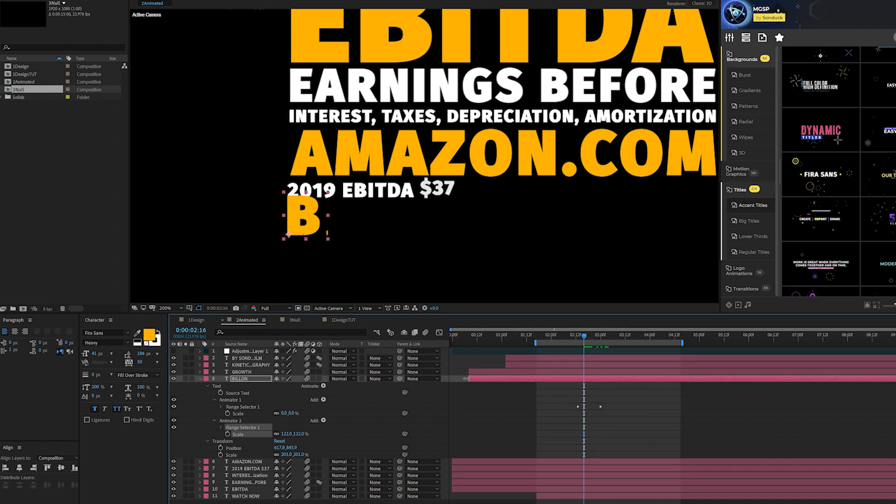
left_click_drag(584, 340, 581, 336)
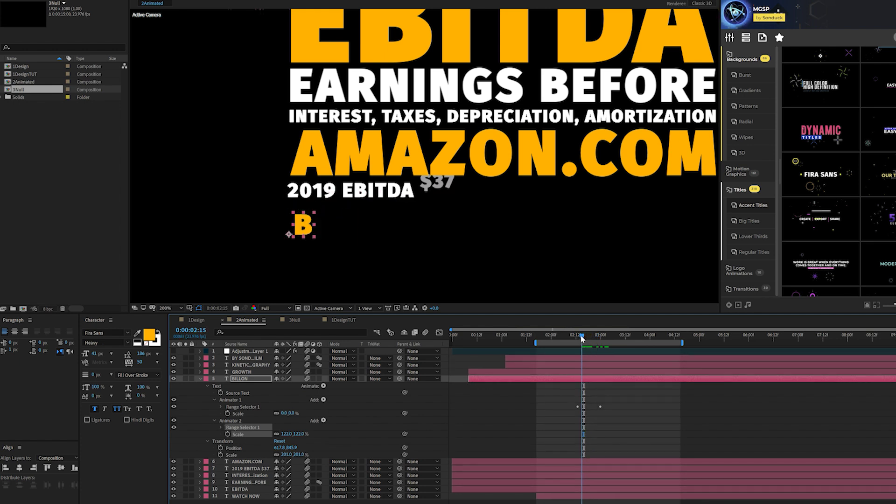
left_click(221, 427)
left_click_drag(581, 336, 604, 341)
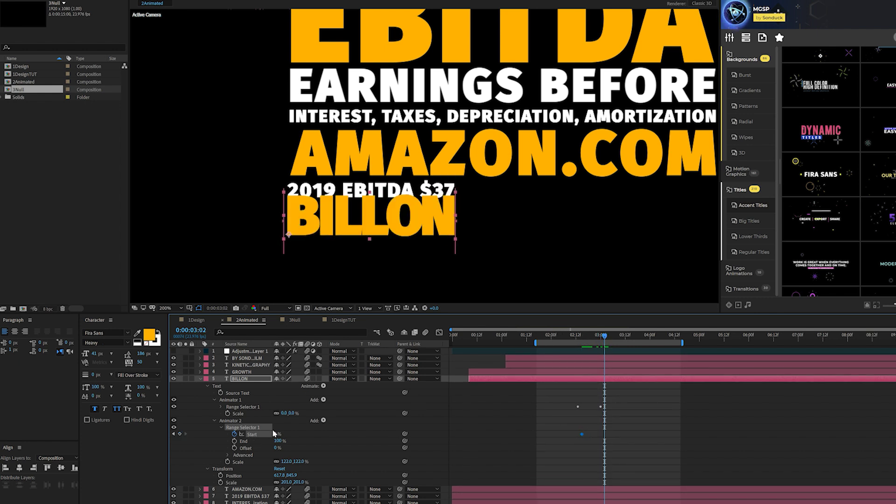
left_click_drag(275, 436, 326, 436)
left_click(562, 410)
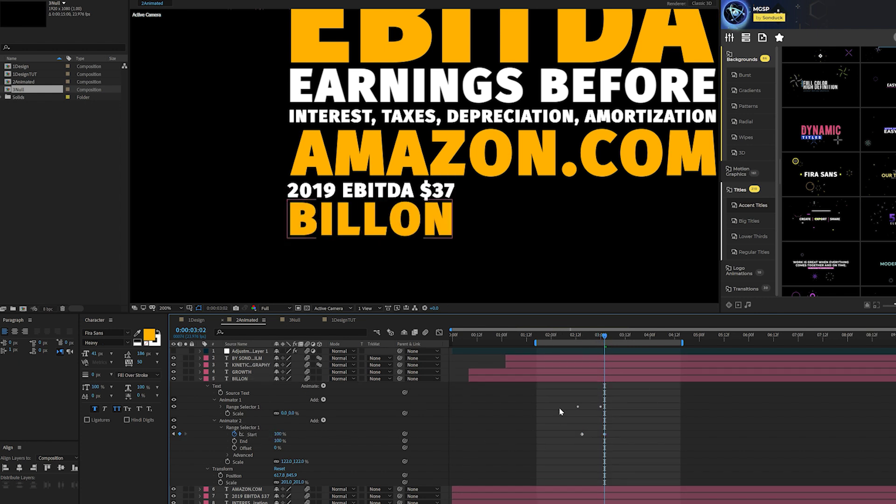
Ease both Start keyframes of the second BILLON animator and preview the layer on its own.
left_click(578, 337)
left_click_drag(564, 434, 625, 448)
left_click_drag(579, 336, 601, 336)
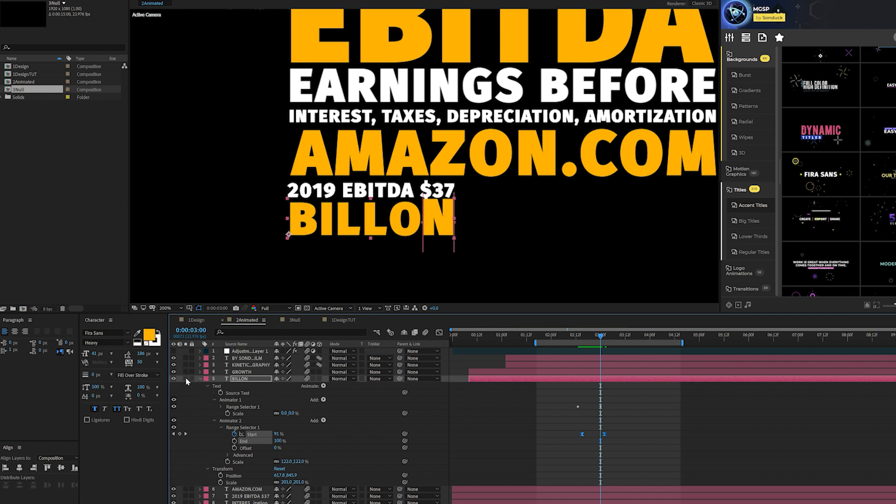
left_click(186, 378)
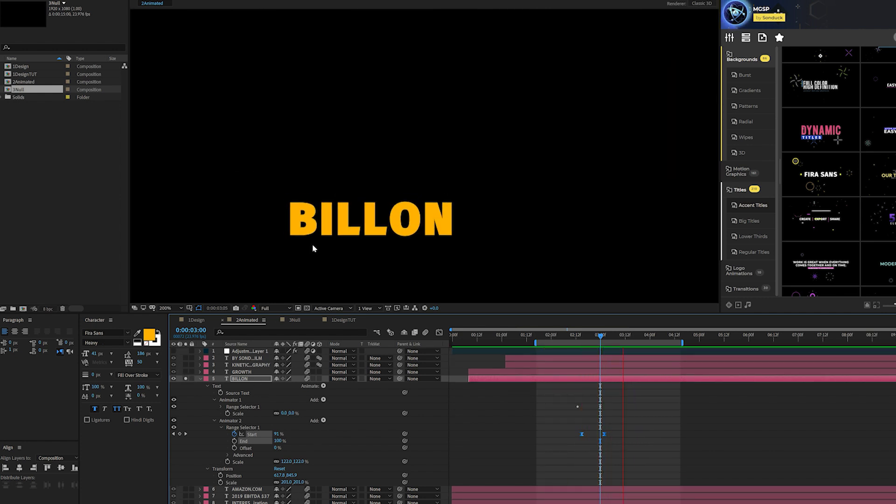
left_click(259, 380)
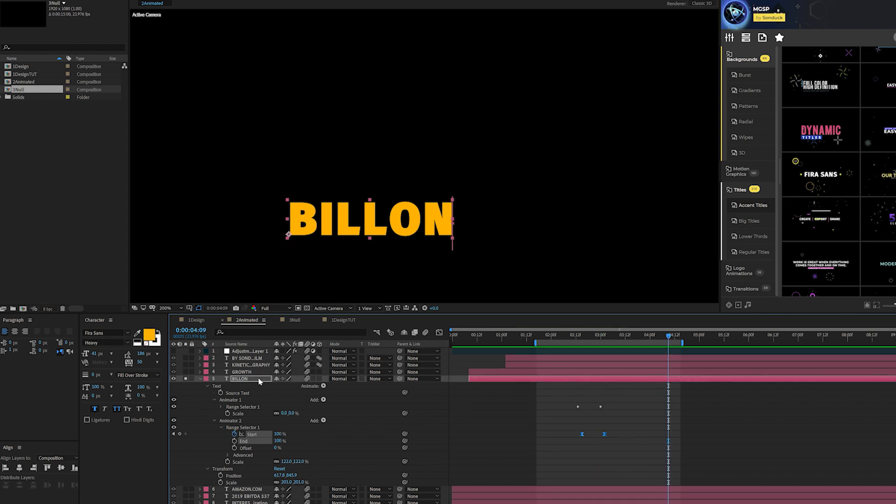
left_click(199, 379)
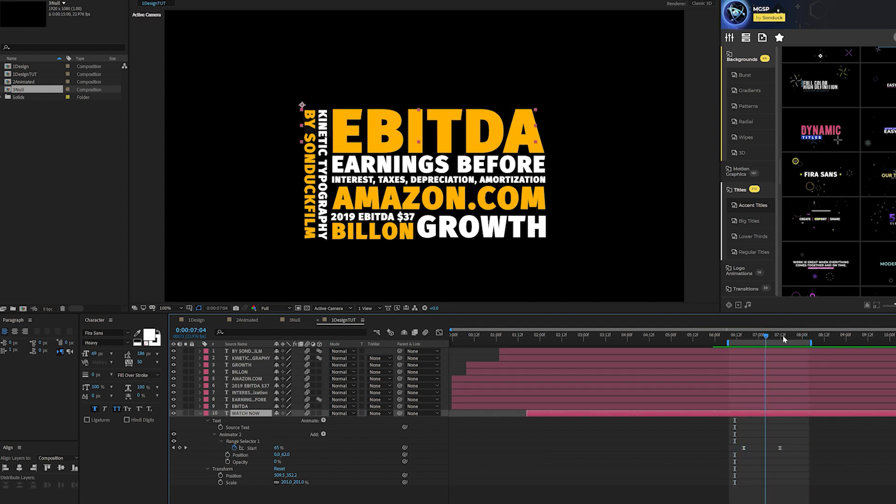
Add an Opacity animator to the WATCH NOW layer and set its opacity to 68%.
left_click(802, 336)
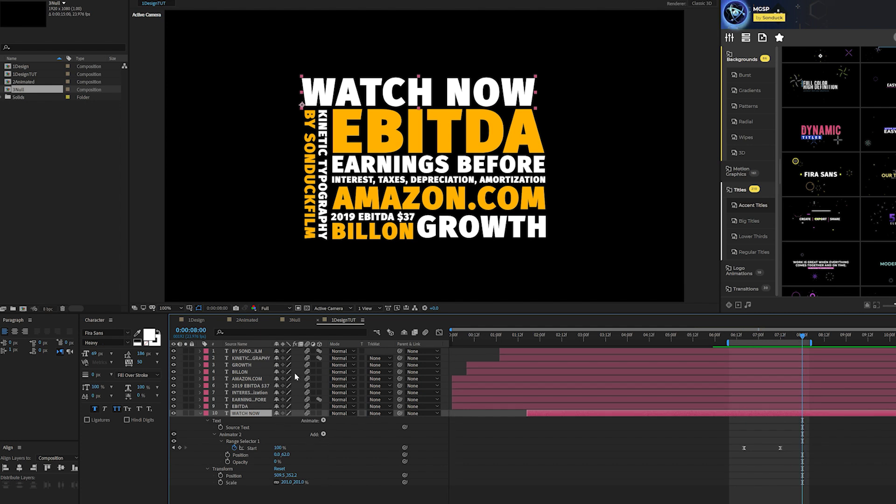
key("space")
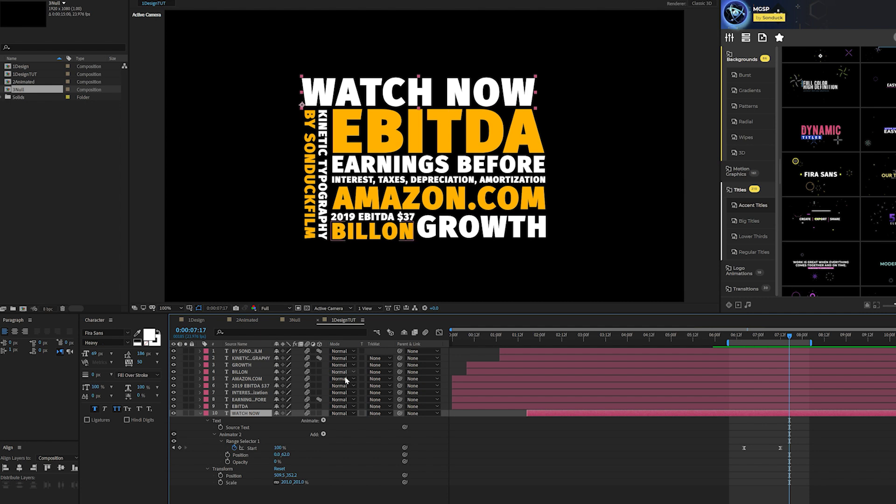
left_click(323, 420)
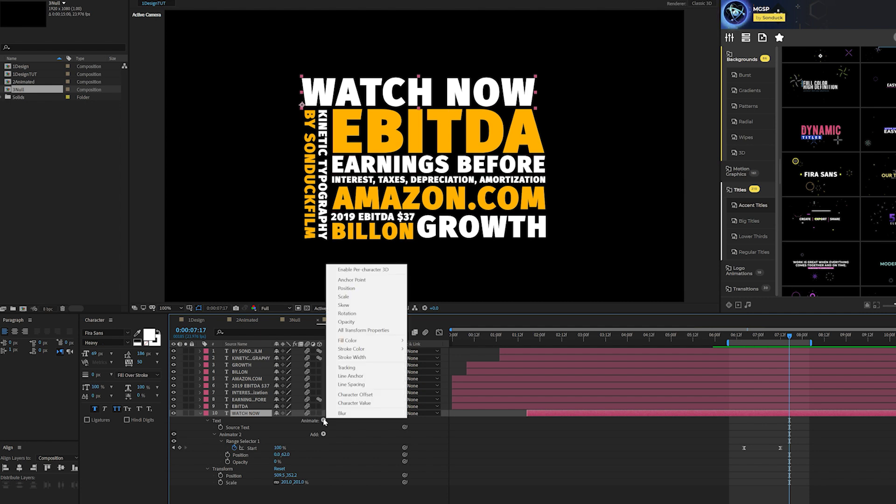
left_click(347, 321)
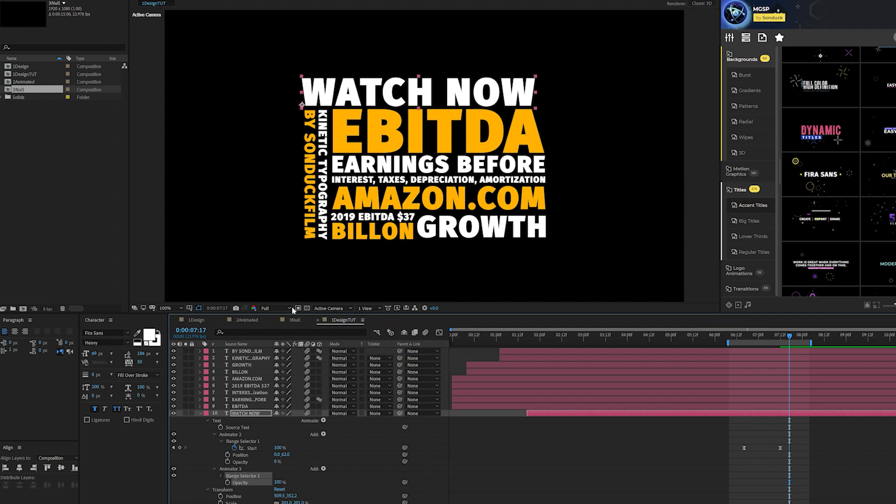
left_click_drag(273, 482, 261, 481)
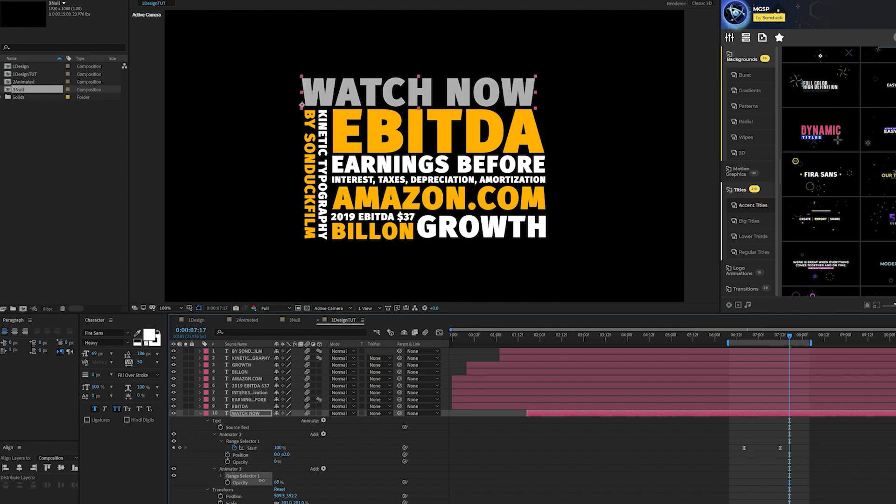
Set the new animator's range selector Start to 26% and turn on Randomize Order in its advanced options.
left_click(221, 476)
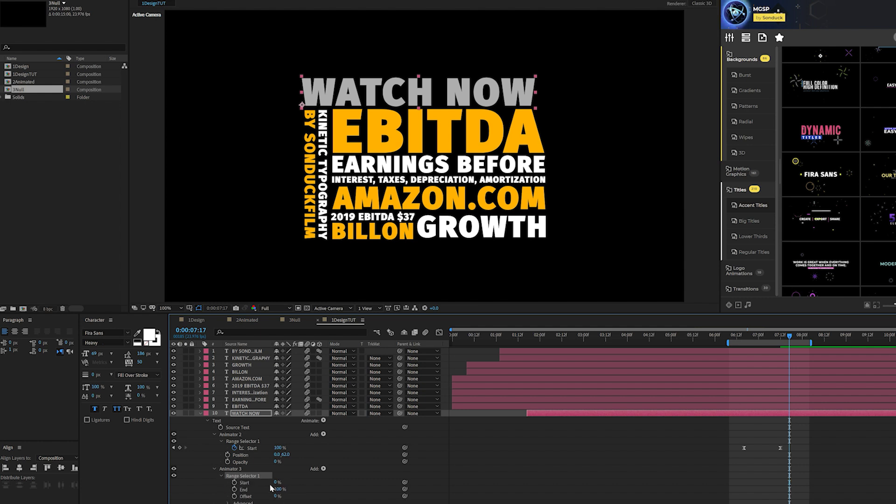
left_click_drag(277, 482, 283, 483)
scroll(275, 476, "down", 1)
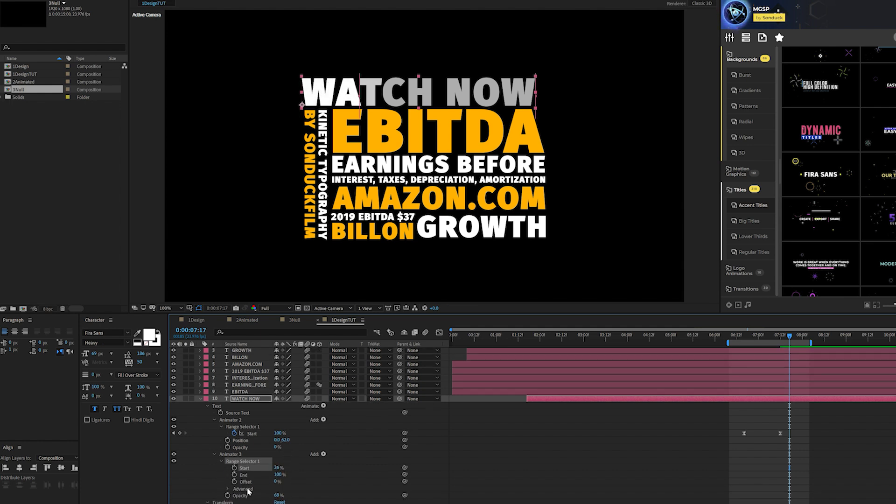
left_click(227, 489)
scroll(247, 493, "down", 4)
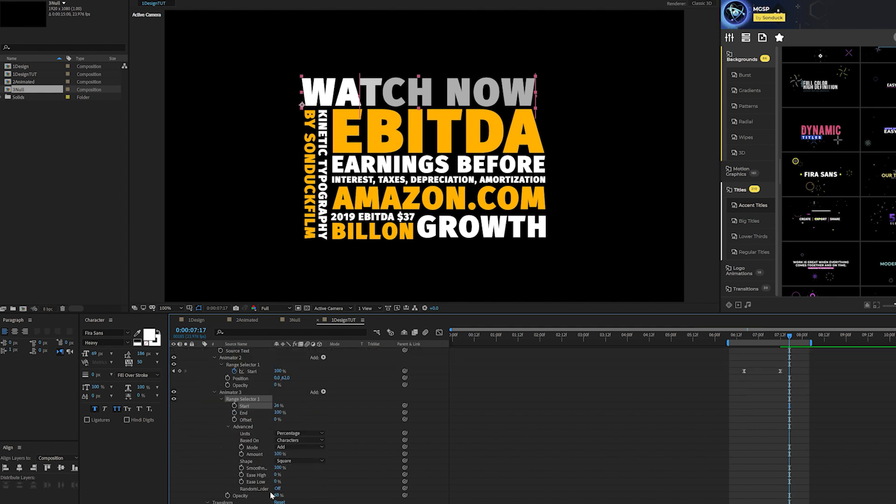
left_click(278, 489)
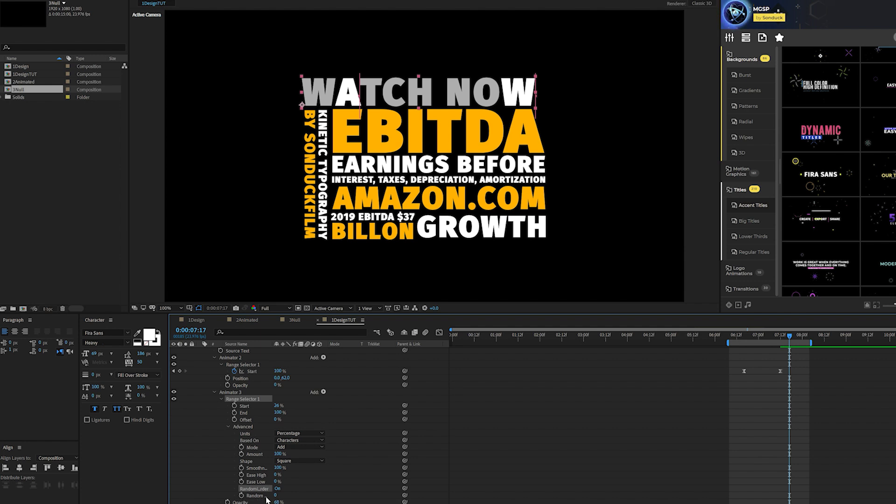
Drive the new range selector's Random Seed with the expression time*10 and preview the WATCH NOW layer on its own.
left_click(241, 496, "alt")
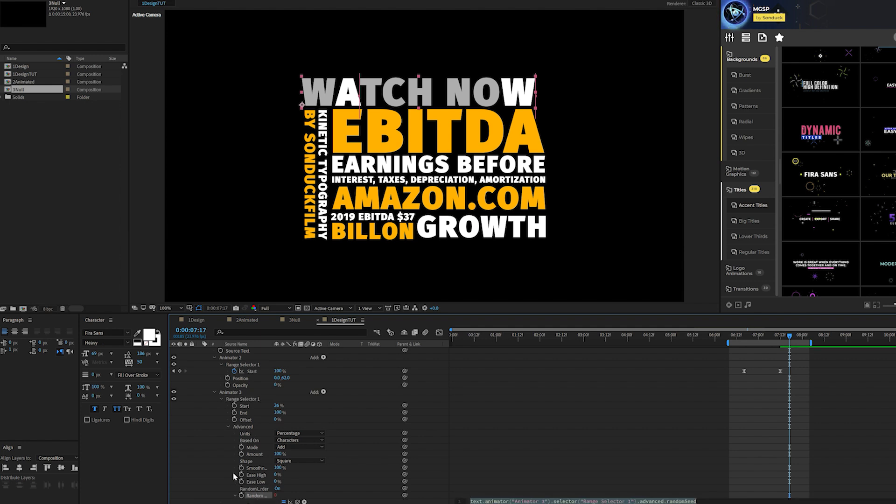
type("time*1")
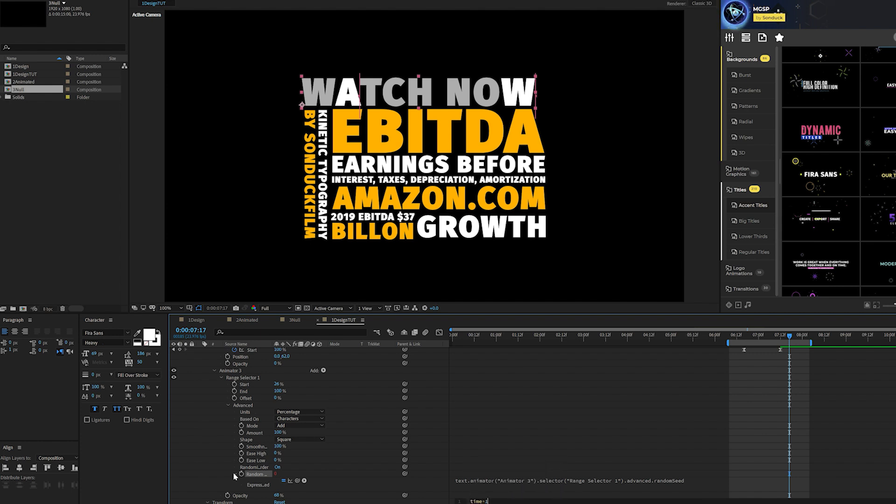
left_click(757, 349)
left_click_drag(741, 332, 830, 332)
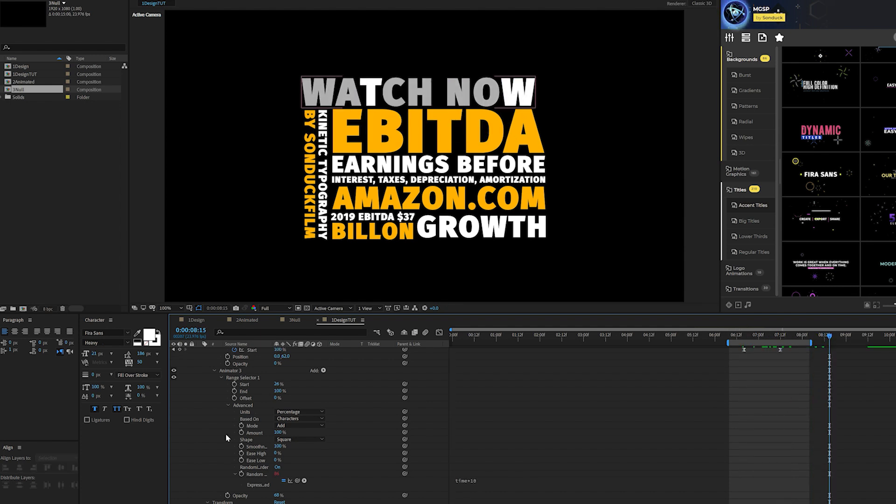
scroll(185, 417, "up", 5)
left_click(185, 413)
key("space")
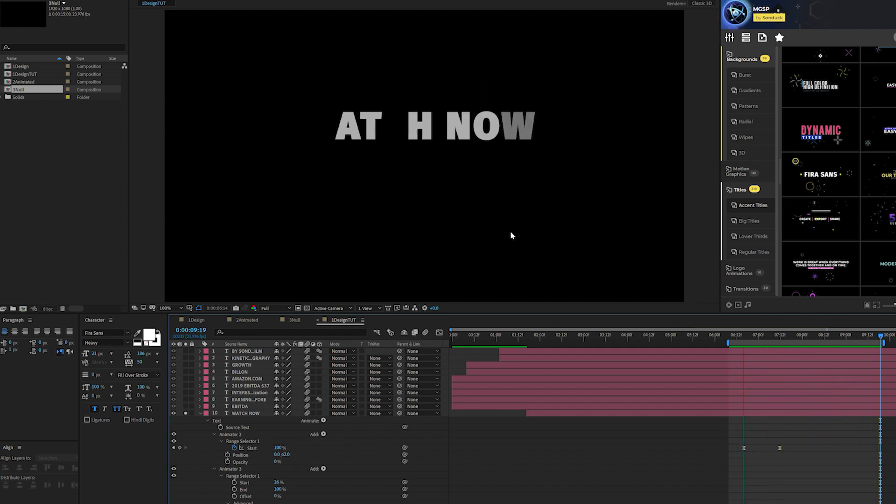
left_click(186, 413)
Move Animator 3 above Animator 2 in the WATCH NOW layer and preview the result.
scroll(185, 414, "down", 2)
left_click_drag(229, 398, 232, 399)
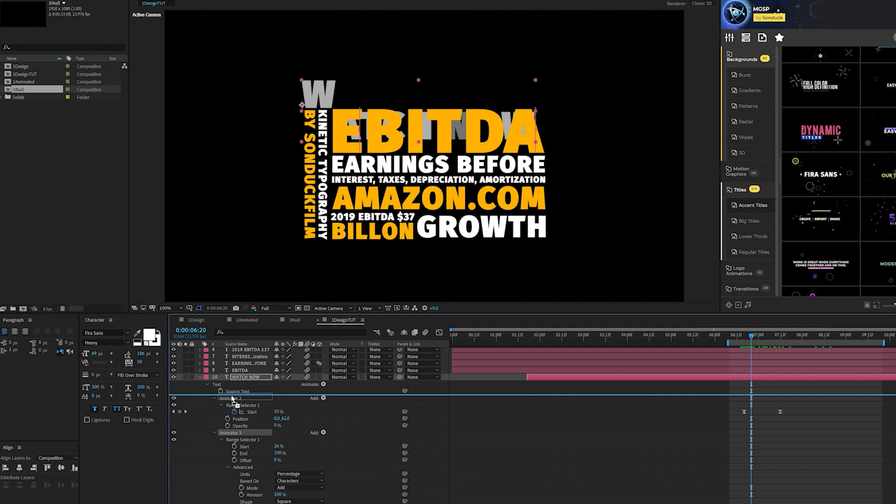
key("Delete")
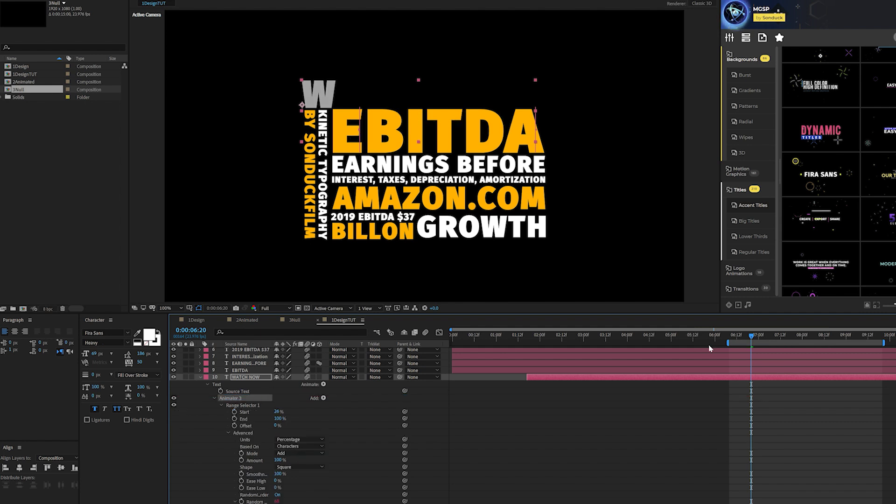
key("ctrl+z")
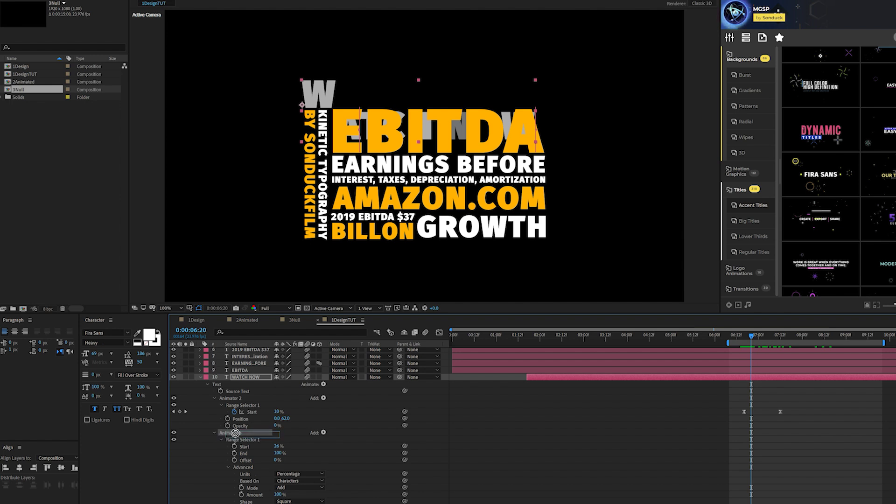
left_click_drag(235, 432, 238, 399)
key("space")
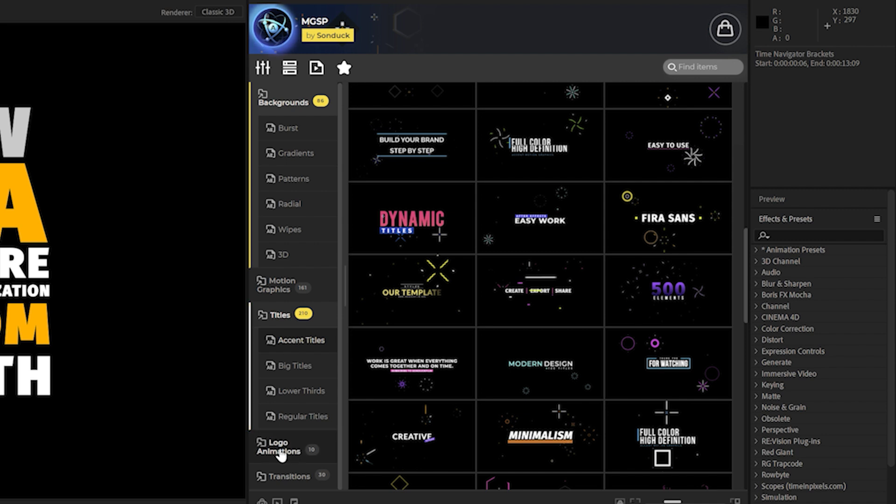
Apply the Curve Line Burst 4 element from the Burst category of the MGSP motion graphics library.
left_click(290, 296)
mouse_move(391, 391)
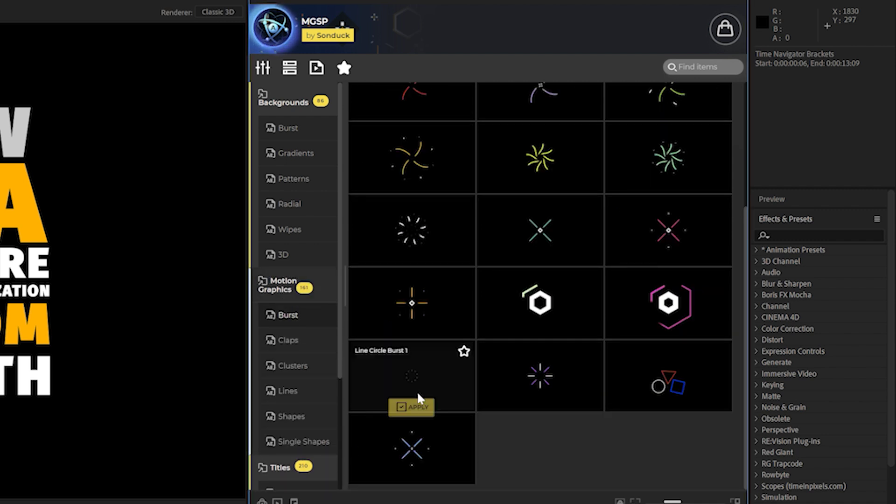
scroll(391, 391, "up", 4)
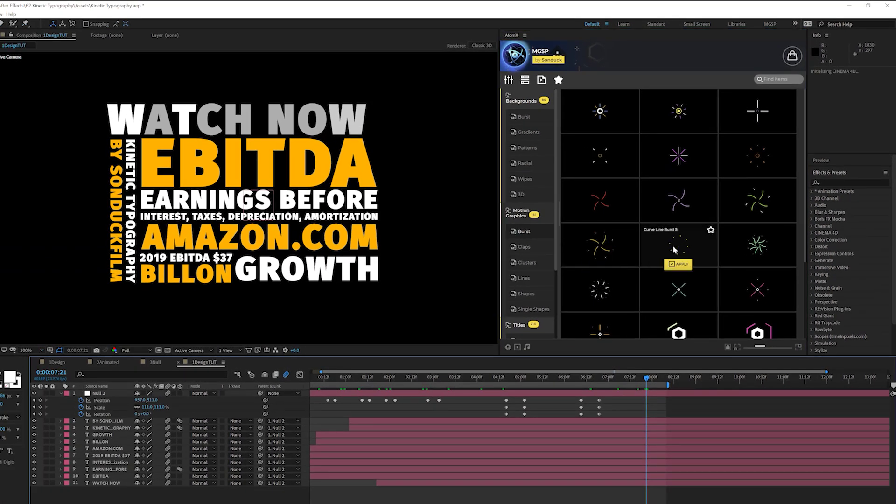
left_click(599, 264)
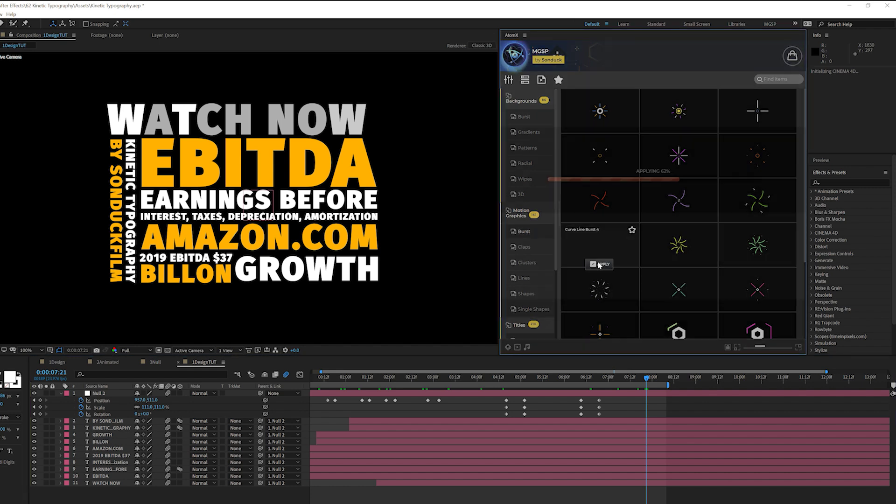
left_click_drag(630, 396, 621, 381)
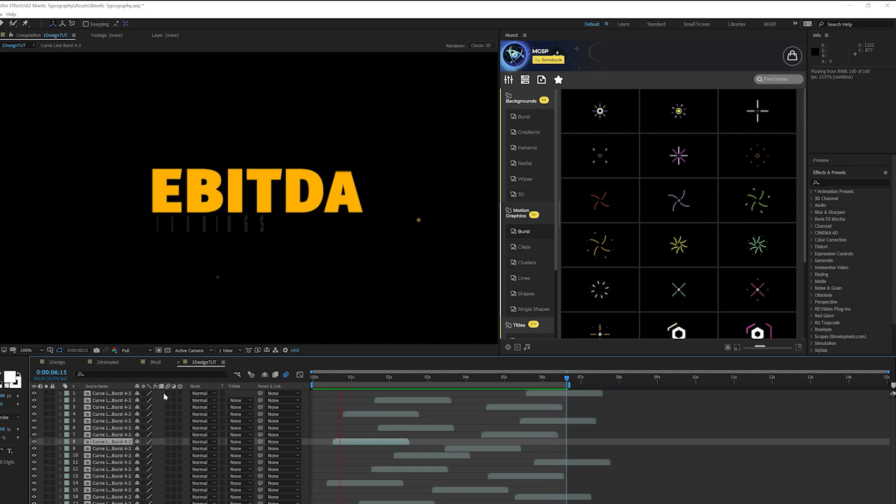
Stop the preview and apply the Cluster 23 element from the Clusters category of the motion graphics library.
key("space")
left_click(527, 262)
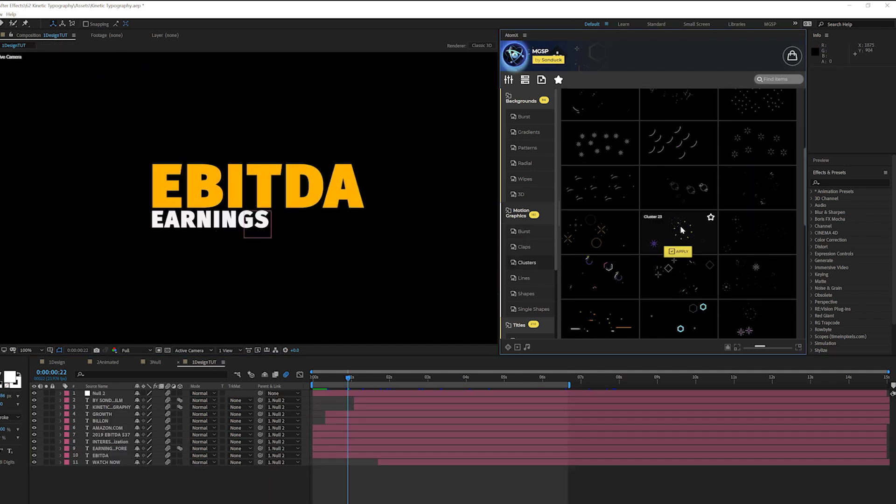
left_click(671, 251)
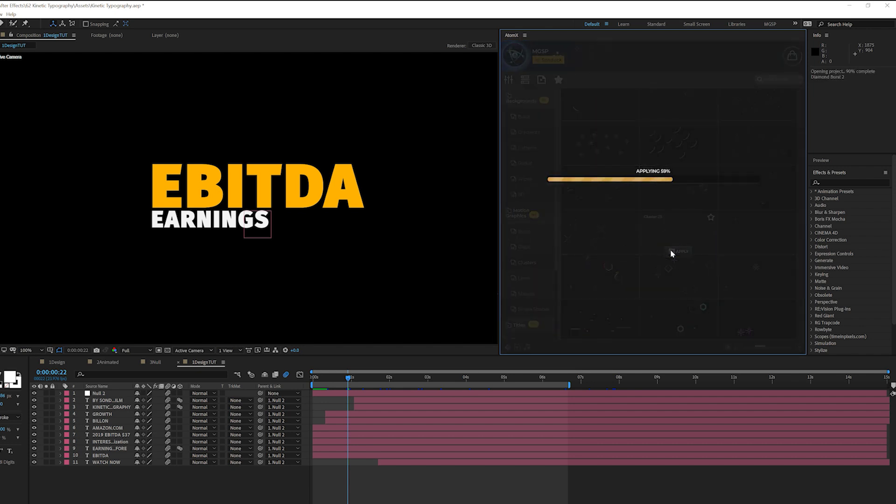
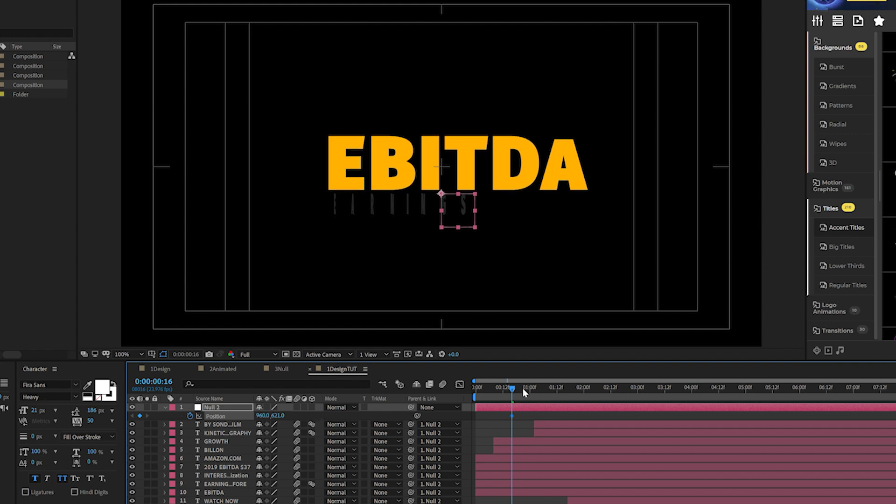
Keyframe Null 2's Position to 960, 587 at 0:00:00:18 and preview the opening lines of the animation.
left_click_drag(512, 388, 517, 390)
left_click_drag(280, 417, 263, 414)
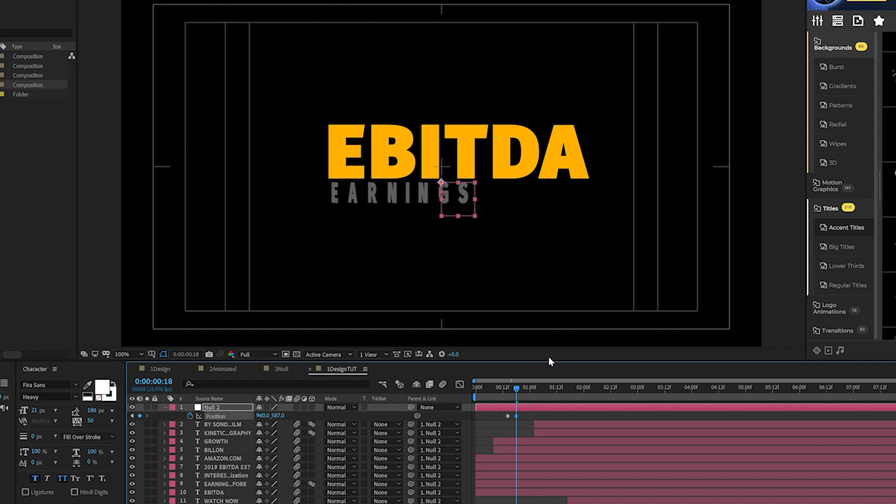
left_click_drag(517, 386, 448, 385)
key("space")
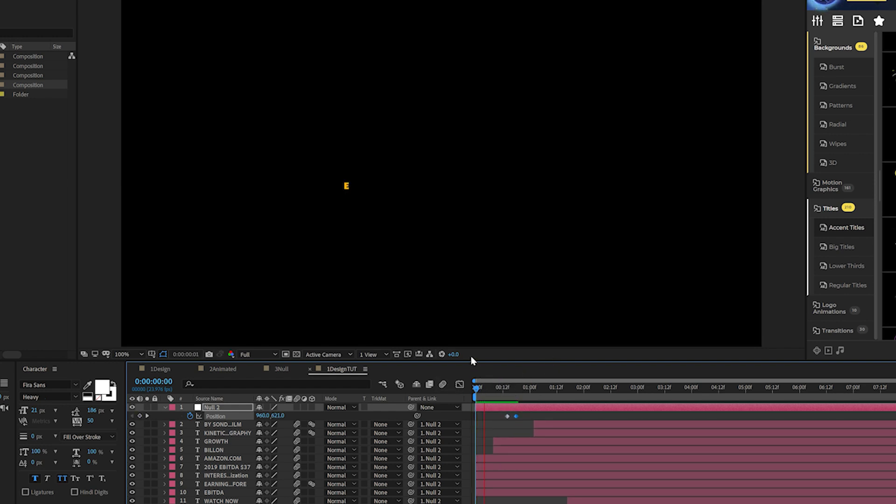
key("space")
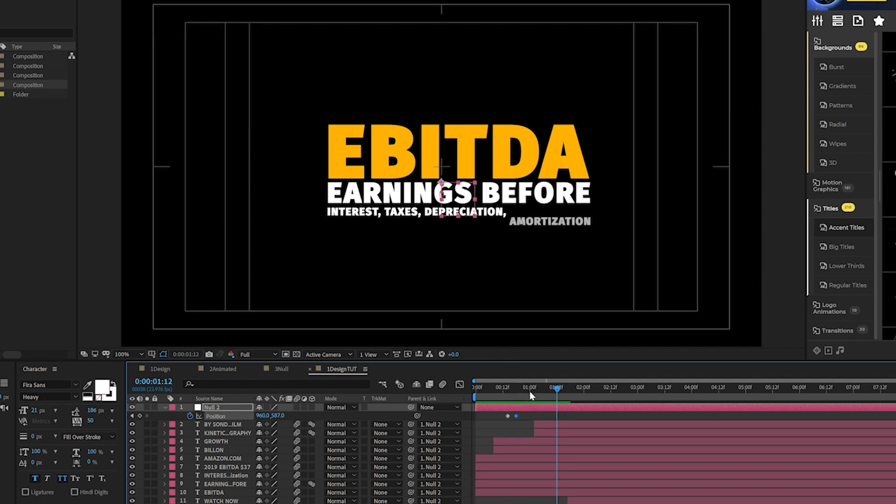
key("space")
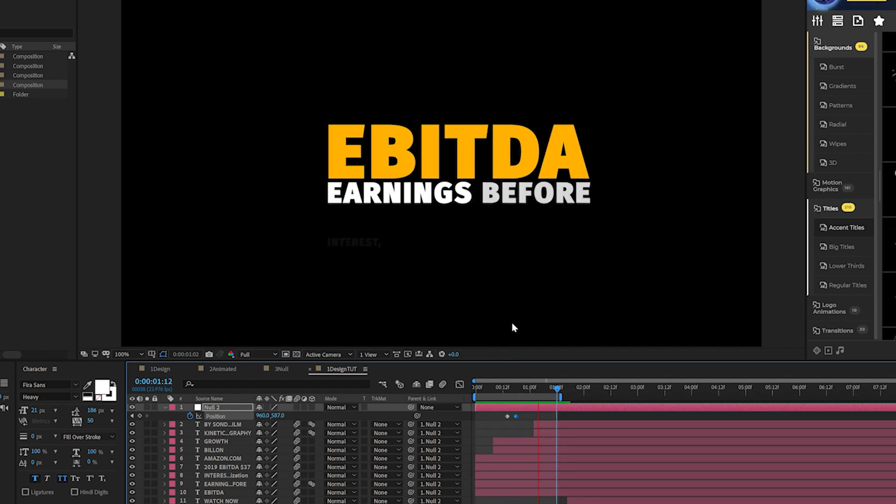
key("space")
Hold Null 2's Position with a keyframe at 0:00:01:09, keyframe it to 960, 566 at 0:00:01:13, and preview up to 0:00:02:01.
mouse_move(542, 391)
left_mouse_down()
mouse_move(557, 391)
mouse_move(548, 391)
left_mouse_up()
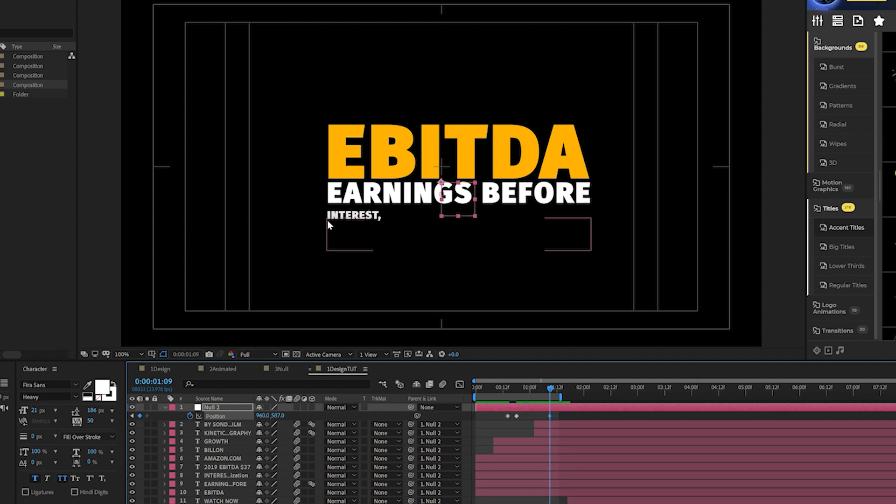
left_click_drag(555, 391, 562, 391)
left_click_drag(272, 415, 269, 416)
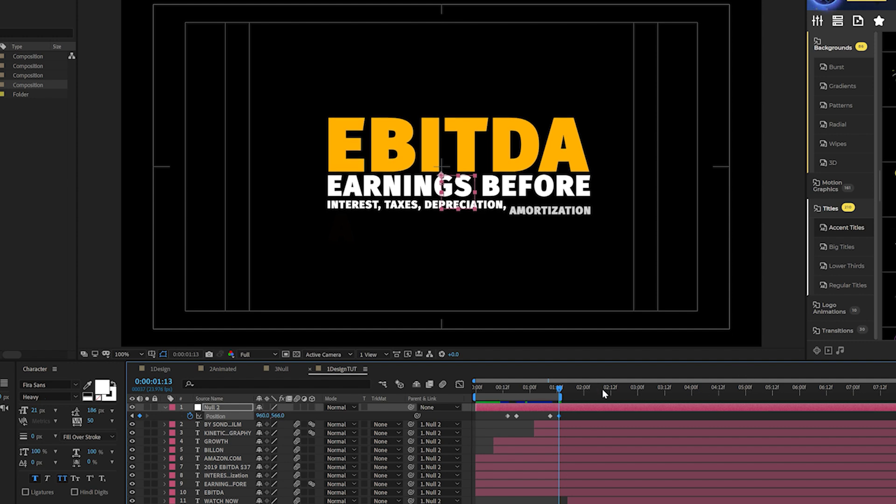
key("n")
key("space")
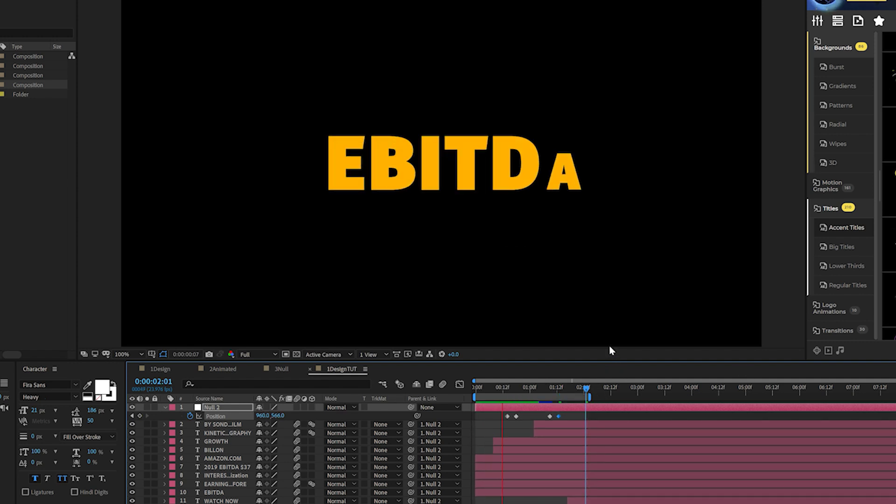
key("space")
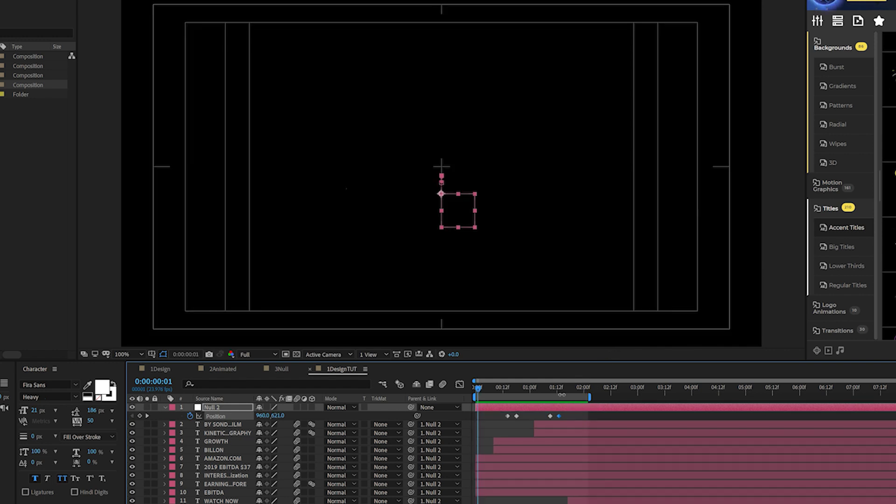
Hold Null 2's Position with a keyframe at about 0:00:01:22 and keyframe it to 960, 529 at 0:00:02:03.
scroll(496, 384, "right", 2)
scroll(511, 385, "left", 2)
left_click_drag(495, 386, 591, 394)
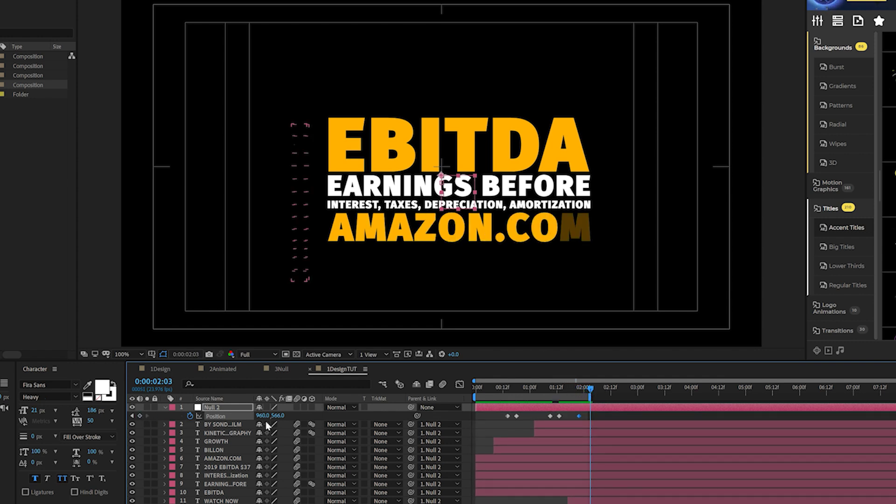
left_click_drag(277, 416, 263, 415)
Hold Null 2's Position at about 0:00:02:21, keyframe it to 960, 476 at about 0:00:03:03, and preview up to 0:00:03:05.
left_click_drag(592, 392, 615, 391)
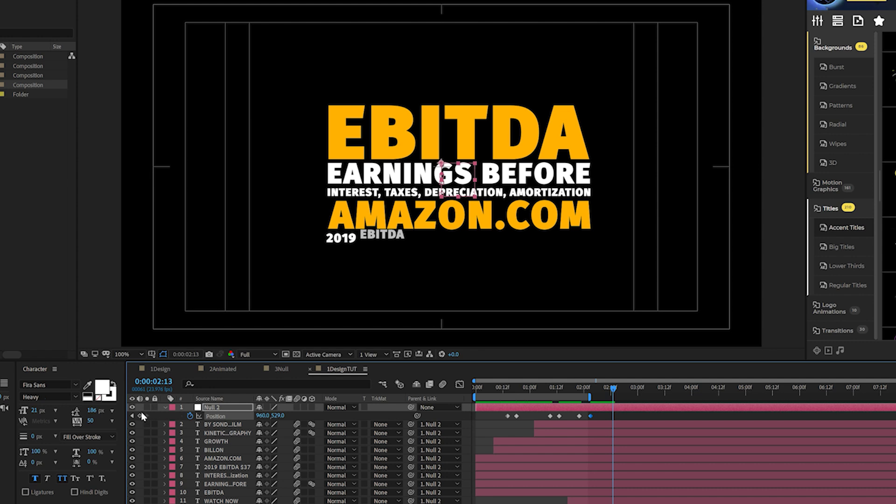
key("space")
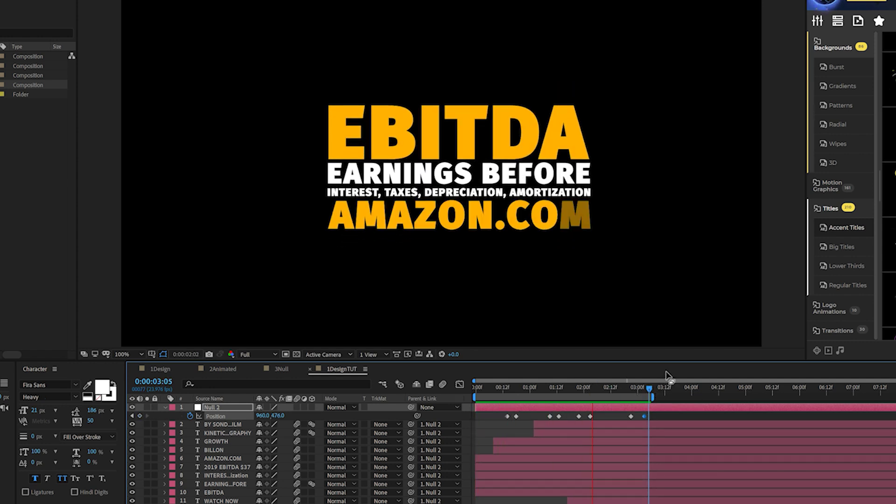
Set Null 2's Position keyframe at 0:00:03:03 to 960, 466 and preview the animation through the GROWTH line.
key("space")
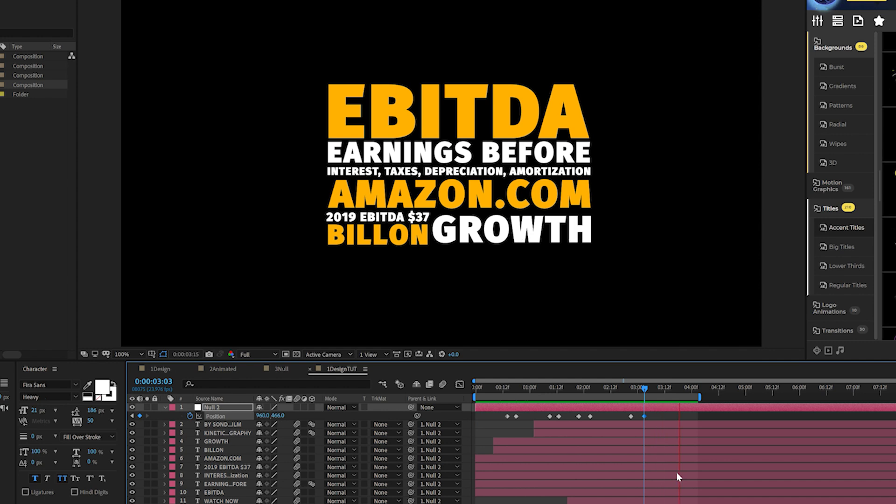
key("space")
Add starting keyframes for Null 2's Position, Scale and Rotation at 0:00:04:16.
left_click_drag(543, 389, 730, 392)
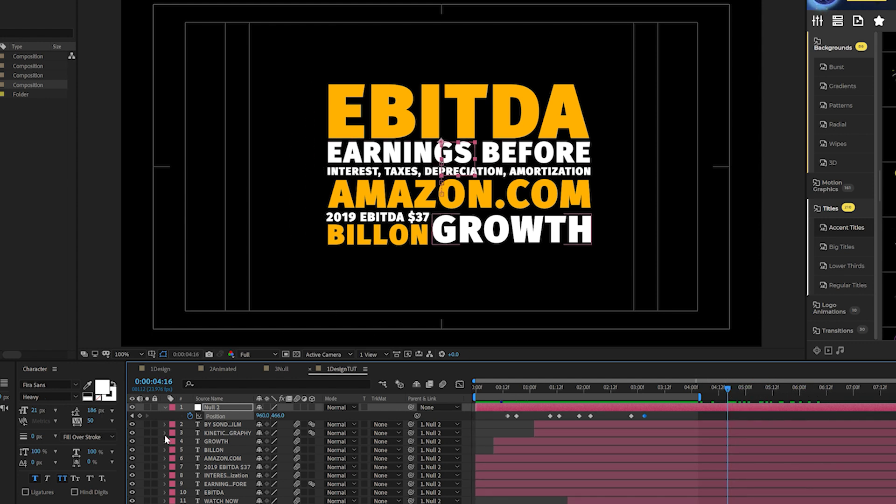
key("shift+s")
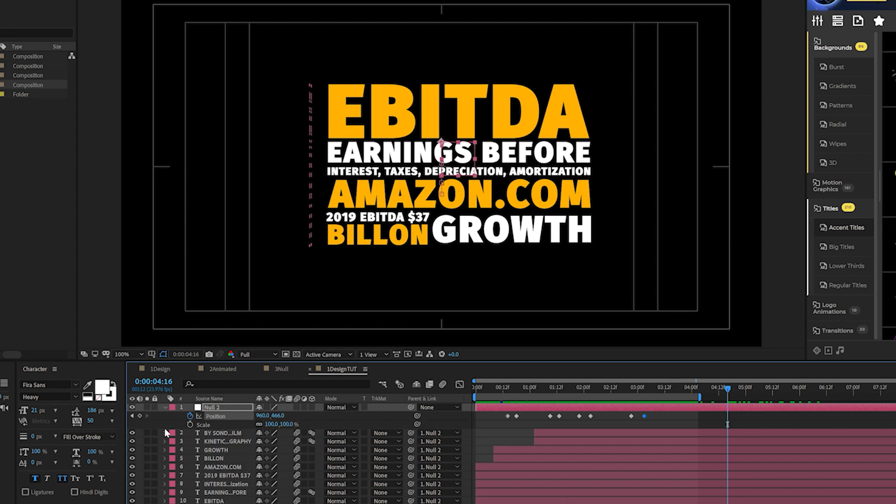
key("shift+r")
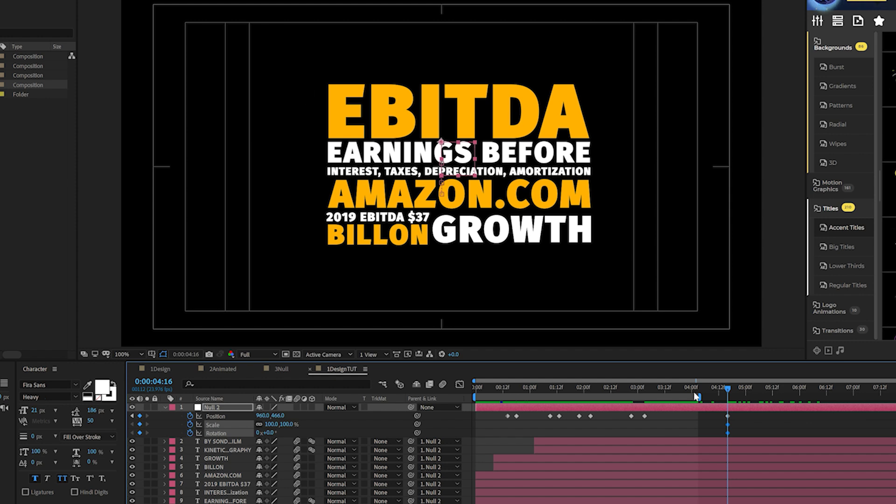
Keyframe Null 2 at 0:00:05:02 with Rotation -90°, Scale 205% and Position 831, 29.
left_click_drag(657, 389, 753, 394)
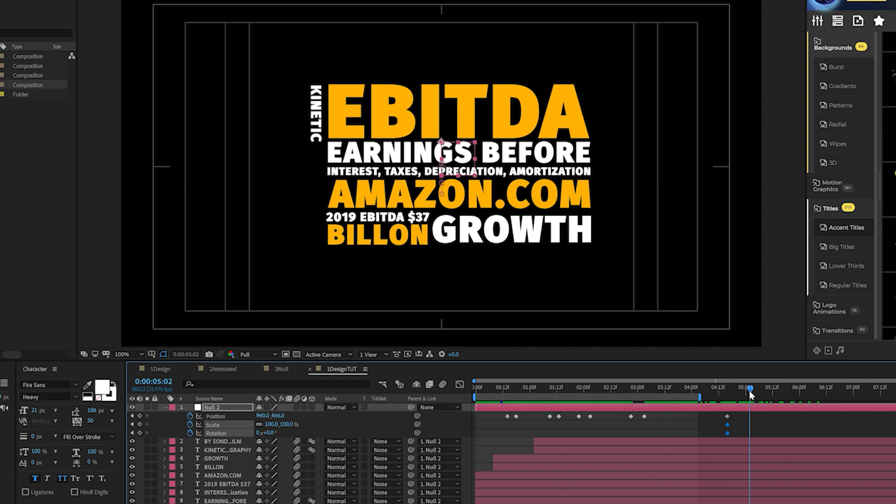
left_click(327, 426)
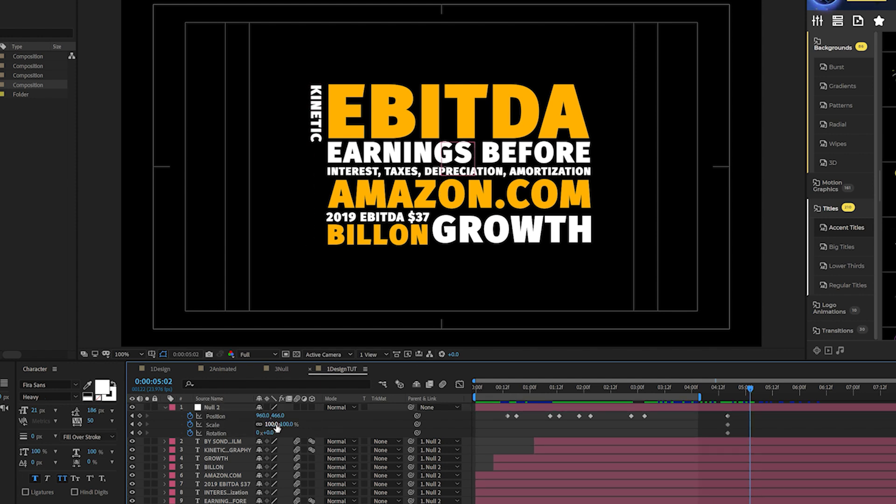
left_click_drag(268, 434, 273, 434)
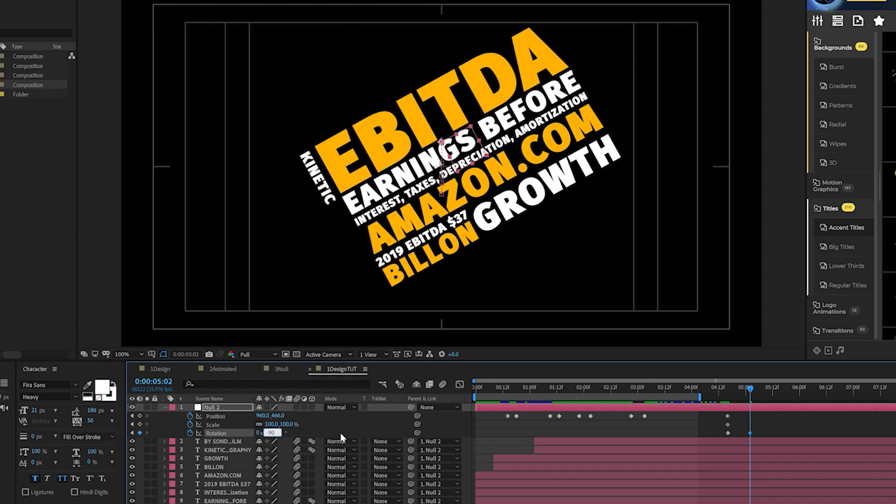
key("Return")
left_click_drag(273, 426, 199, 416)
Check the rotating move, then set Null 2's Position keyframe at 0:00:05:02 to 831, -85.
left_click_drag(726, 394, 764, 388)
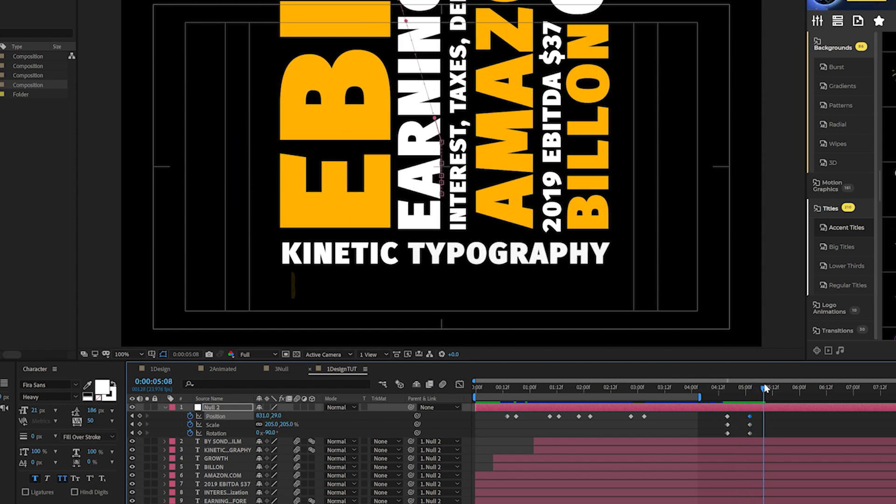
key("space")
left_click(749, 389)
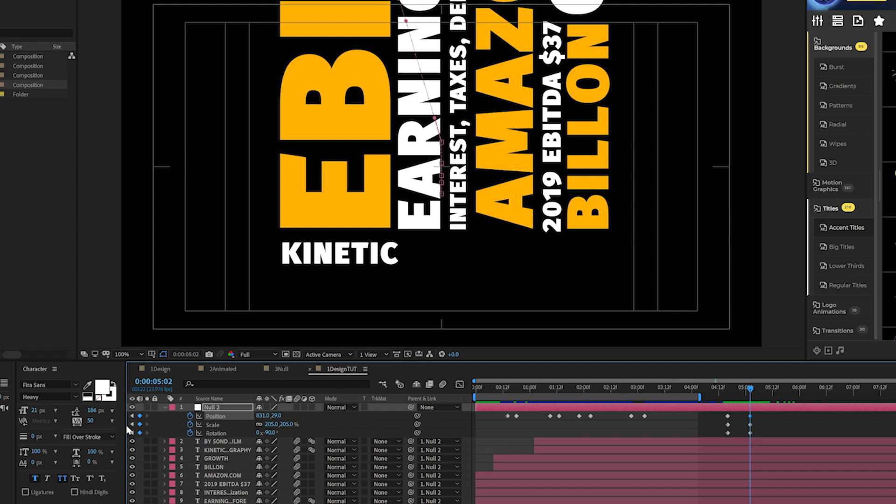
key("ctrl+shift+a")
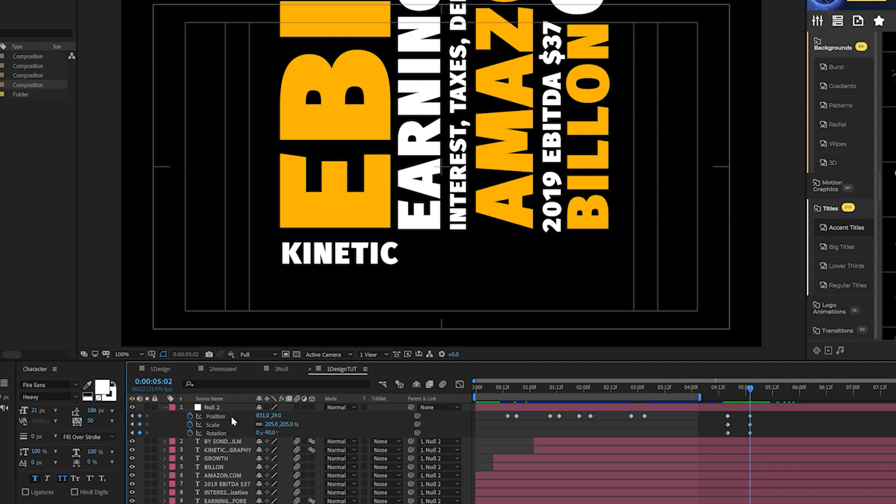
left_click(276, 416)
Hold Null 2's Position, Scale and Rotation with keyframes at 0:00:06:04.
left_click_drag(750, 388, 808, 391)
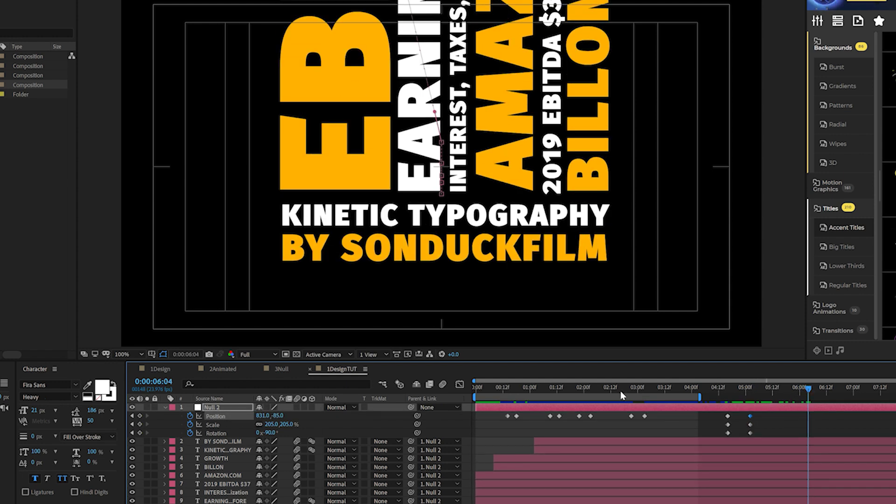
left_click(139, 424)
left_click(139, 433)
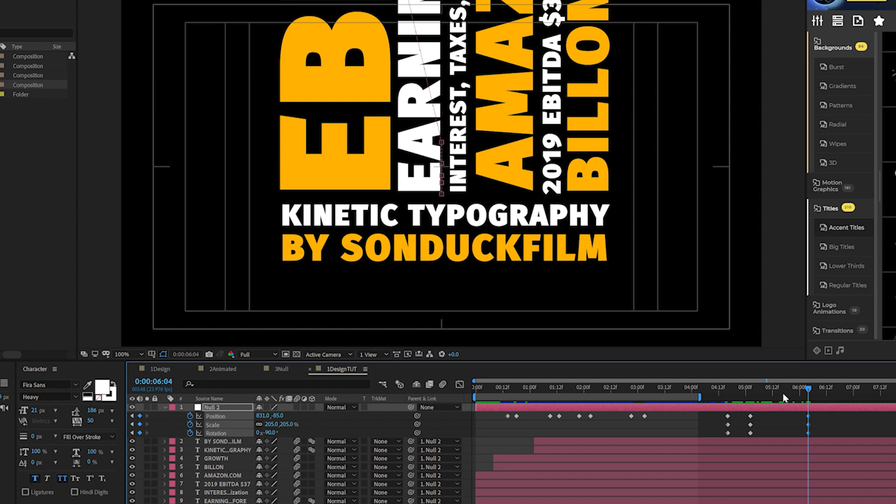
Shift the hold keyframes to about 0:00:06:09 and keyframe Null 2 at 0:00:06:19 with Rotation 0°, Scale 111% and Position 957, 511.
left_click_drag(784, 388, 842, 389)
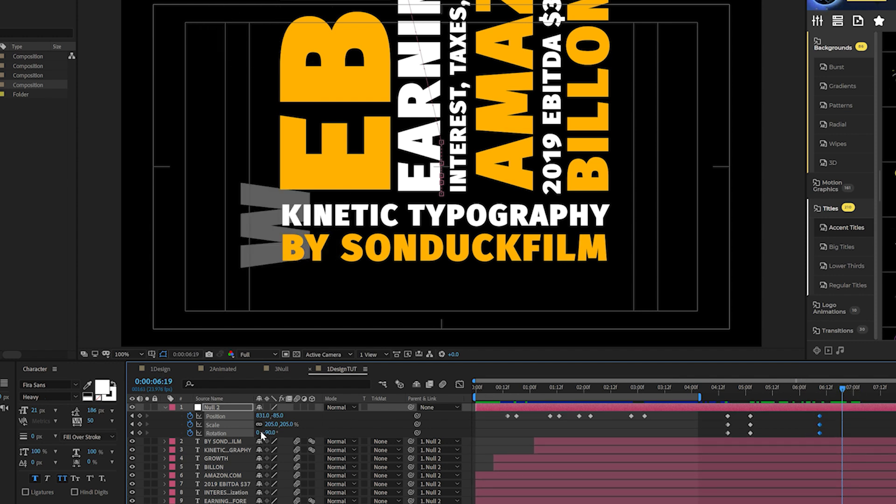
key("Return")
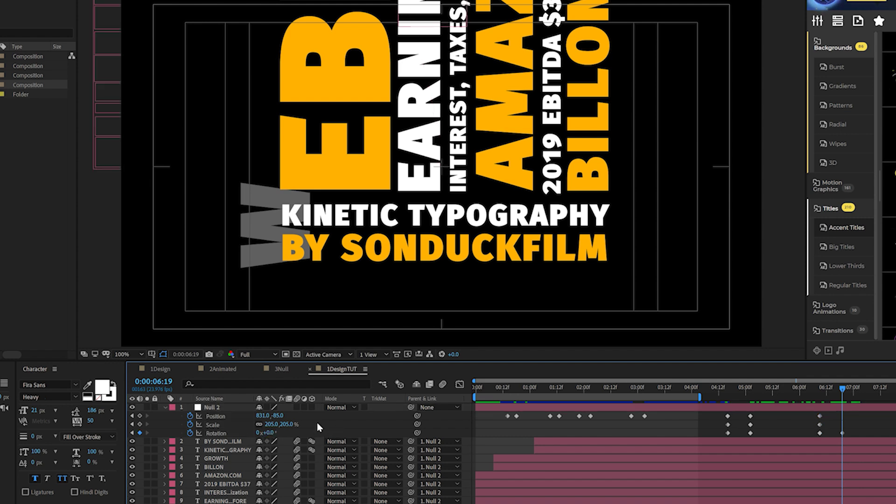
left_click_drag(280, 416, 324, 415)
Preview the sequence from the beginning and enable motion blur for the composition.
key("space")
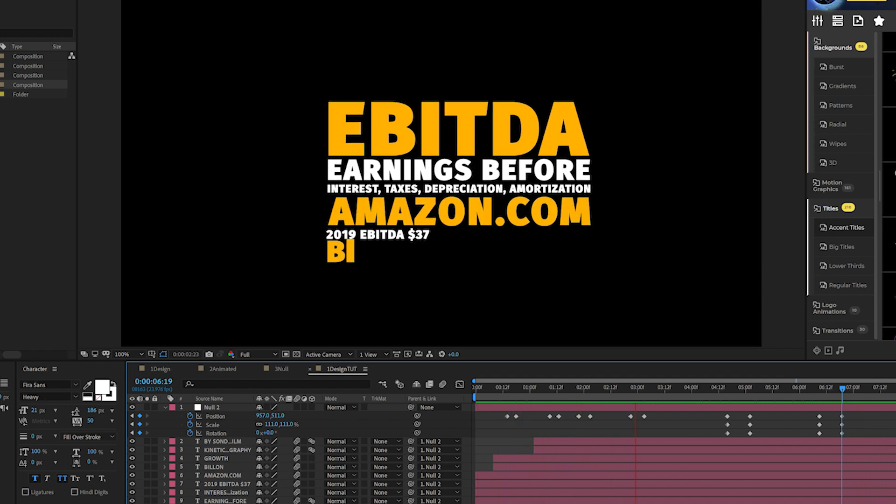
key("space")
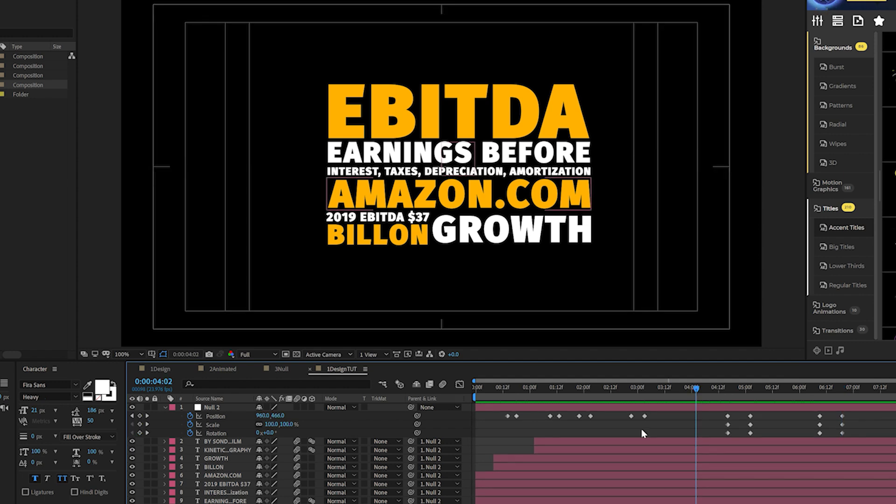
left_click(441, 386)
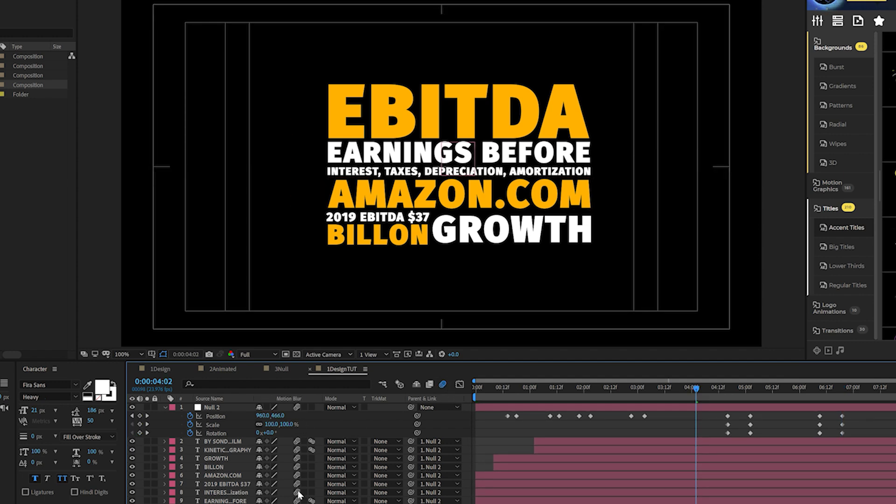